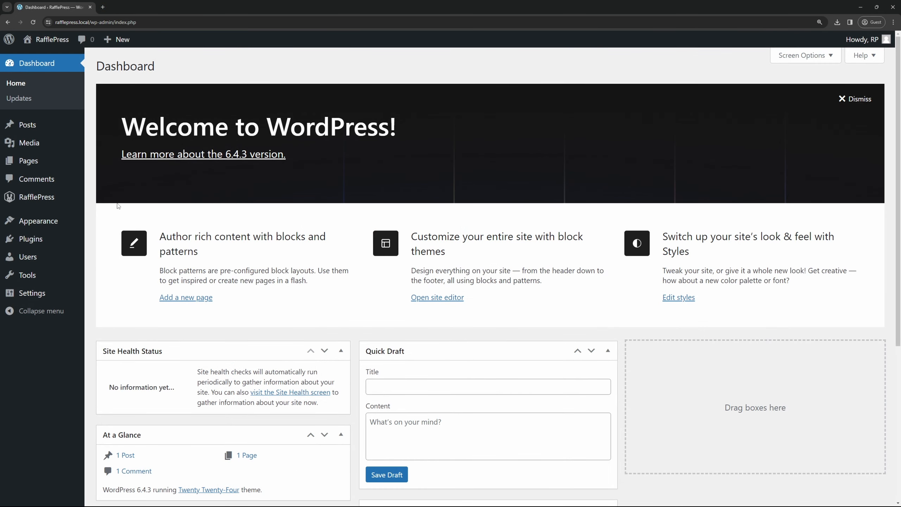
Step: Create a new RafflePress giveaway named "Kayak Giveaway" using the Grow Your TikTok Channel template
mouse_move(48, 201)
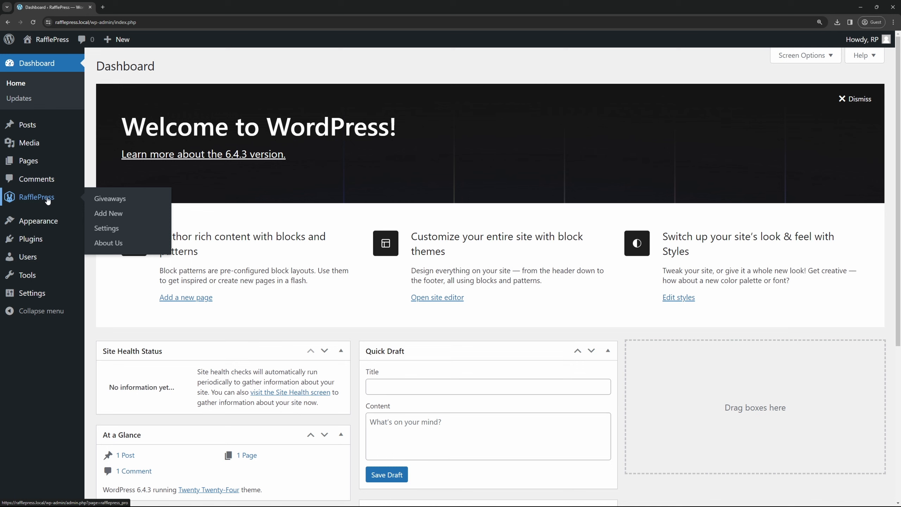
click(116, 218)
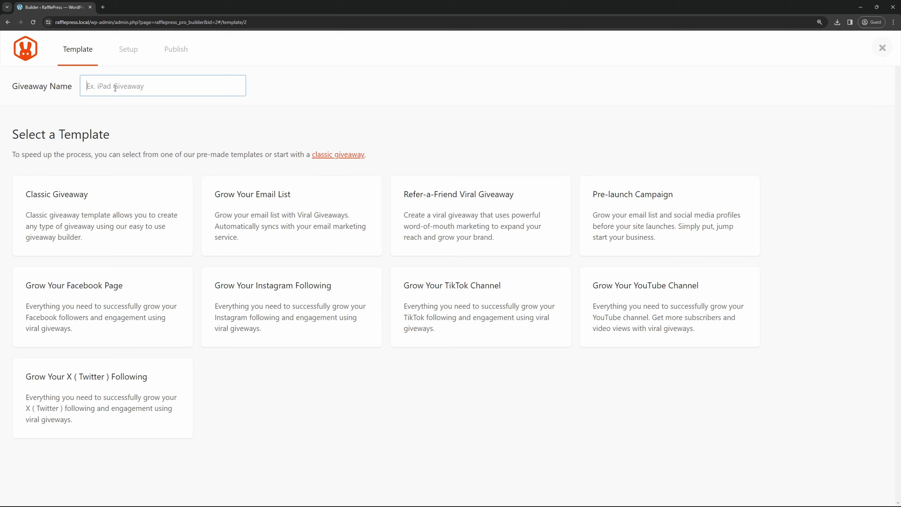
text(Kayak Giveaway)
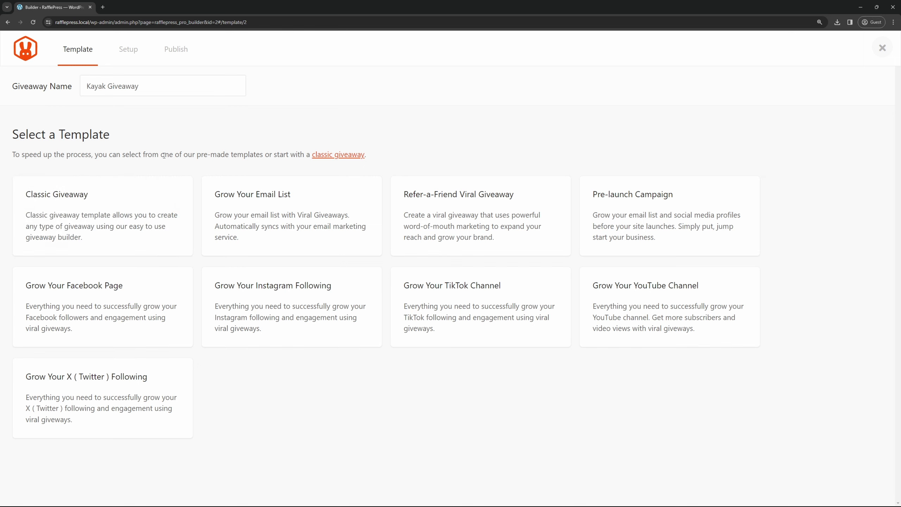
mouse_move(439, 329)
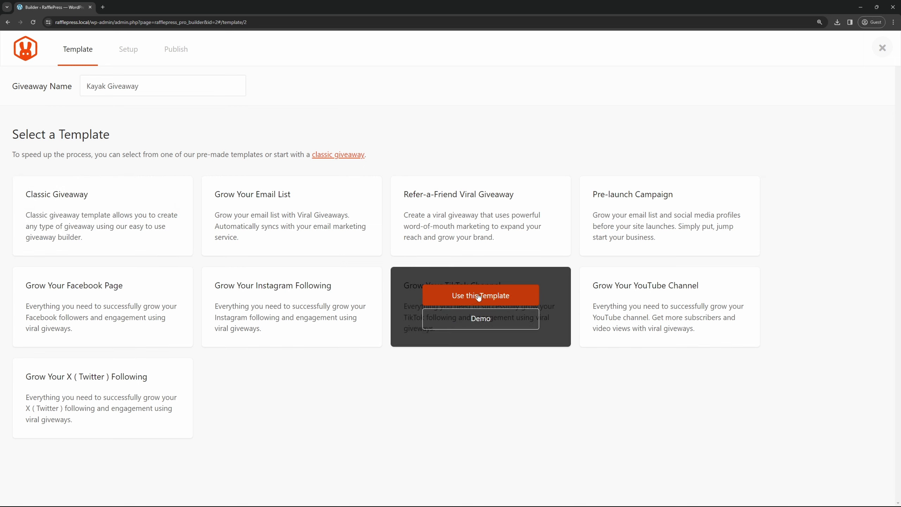
click(511, 296)
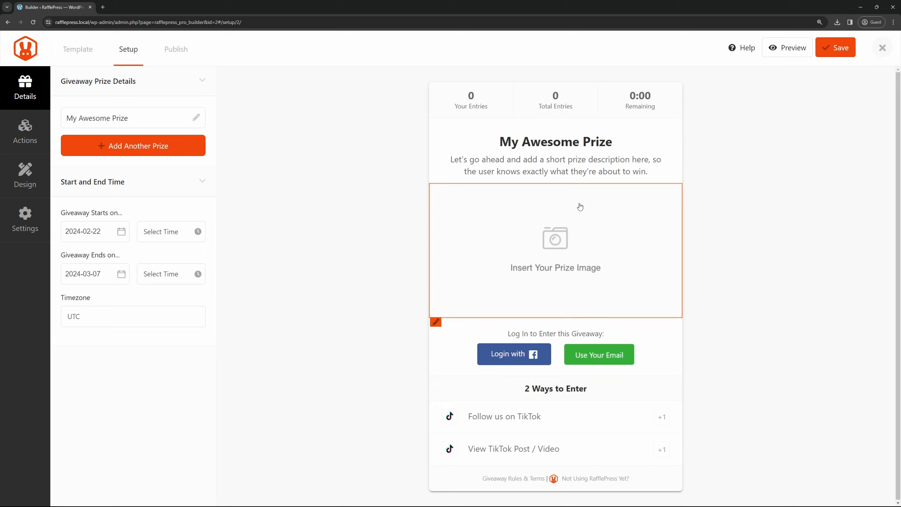
Step: Name the prize "Win A Kayak Trip For Two!" and describe it as a half-day kayaking trip for two including all meals and drinks
click(543, 143)
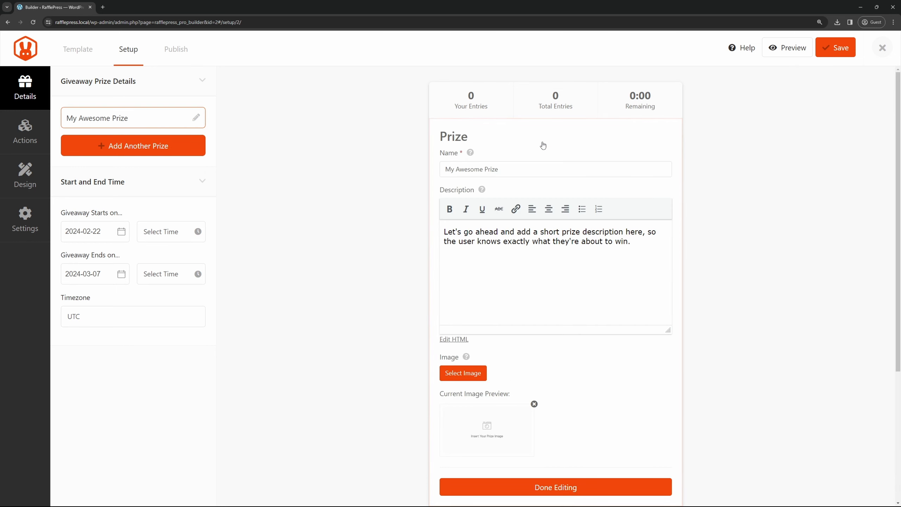
drag(499, 169, 466, 169)
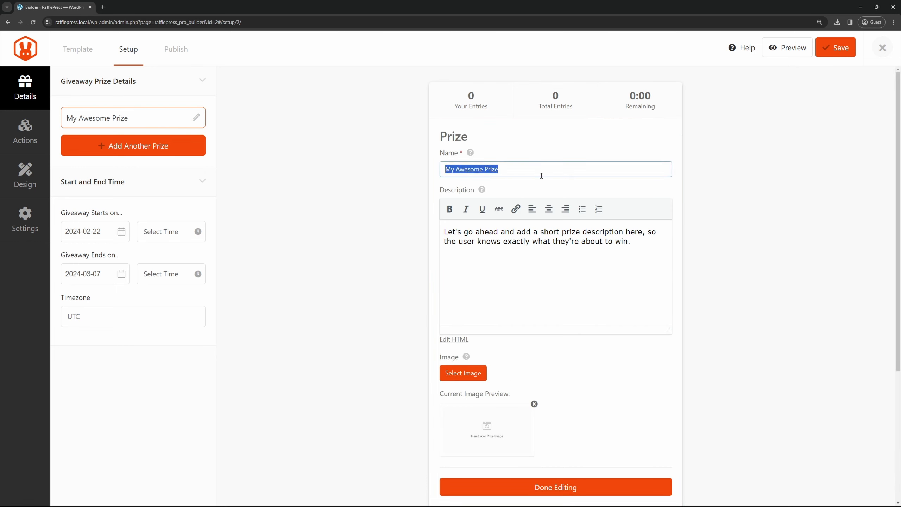
text(Win A Kayak Trip For Two!)
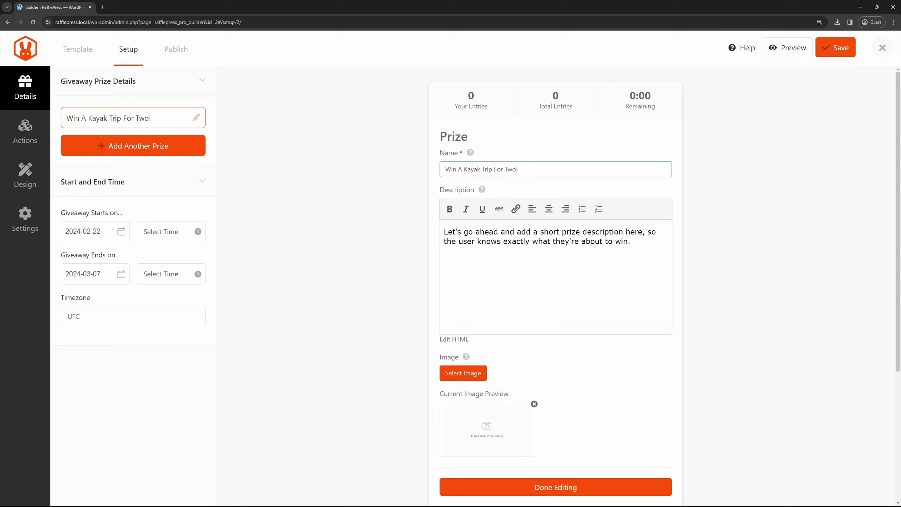
drag(643, 242, 445, 233)
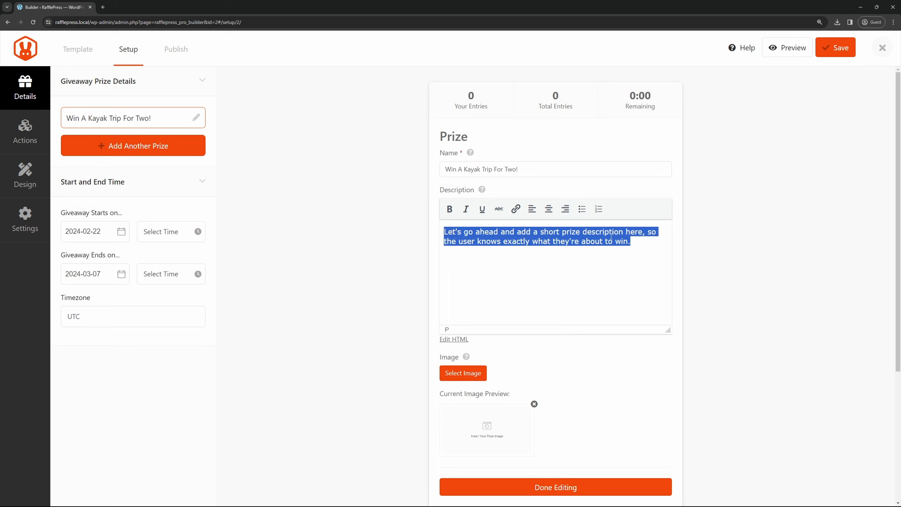
text(Enter our contest to win a kayaking trip for two that will last half a day and include all meals and drinks.)
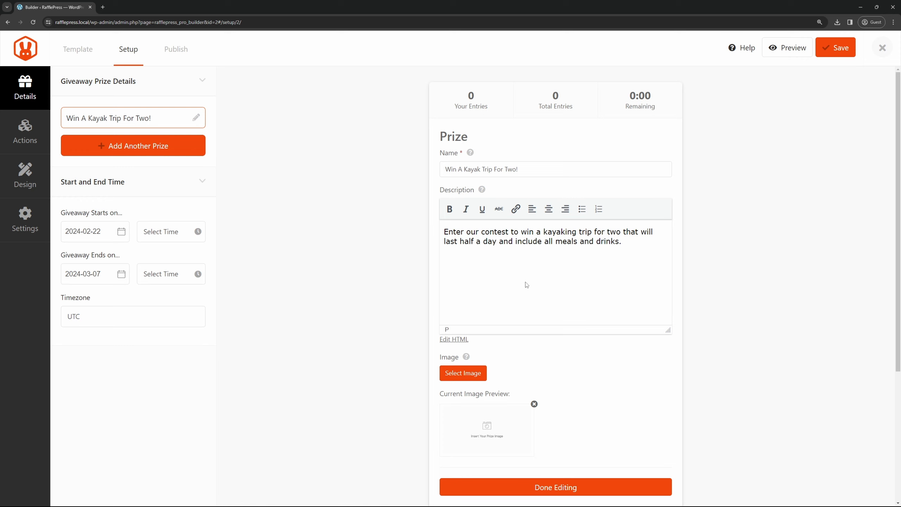
Step: Upload kayaking.jpg as the prize image and finish editing the prize
click(475, 373)
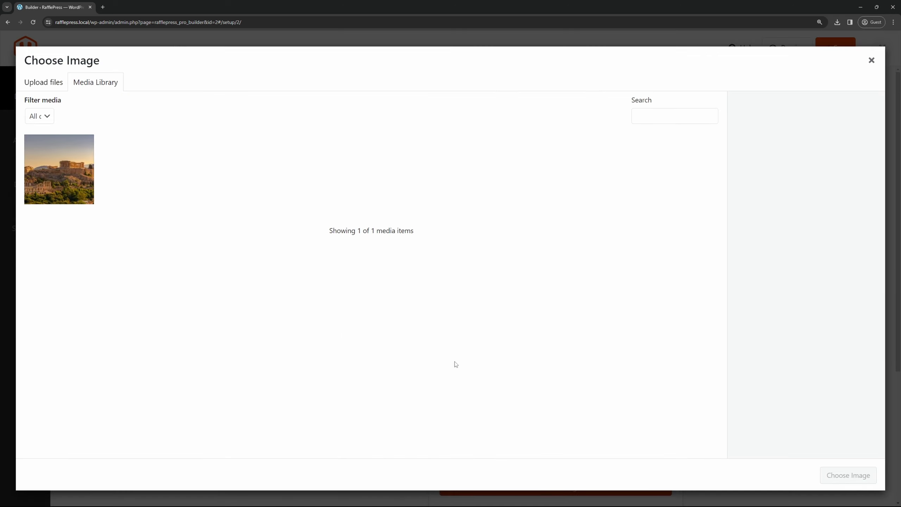
click(52, 83)
drag(900, 227, 474, 219)
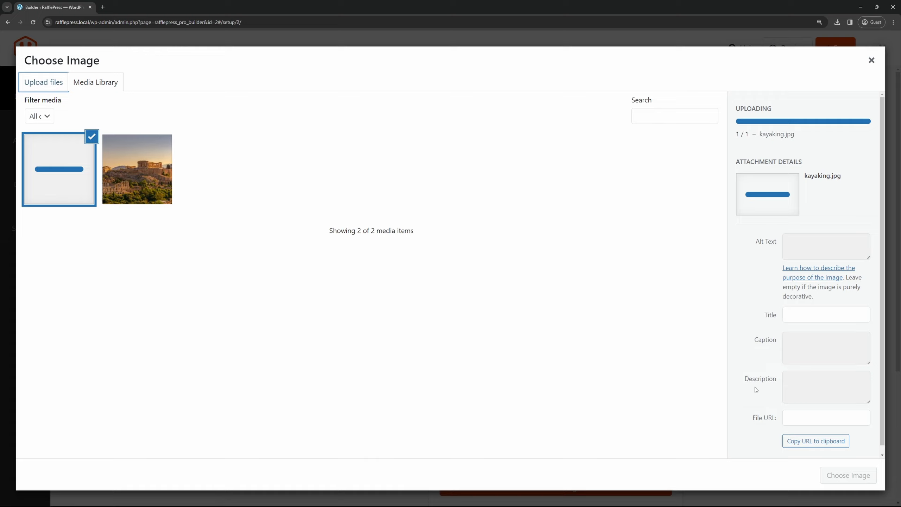
click(848, 475)
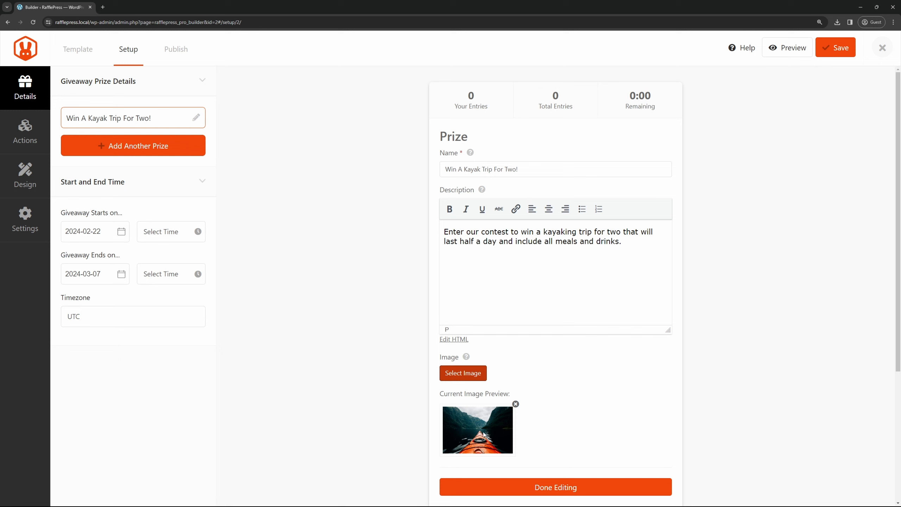
click(578, 491)
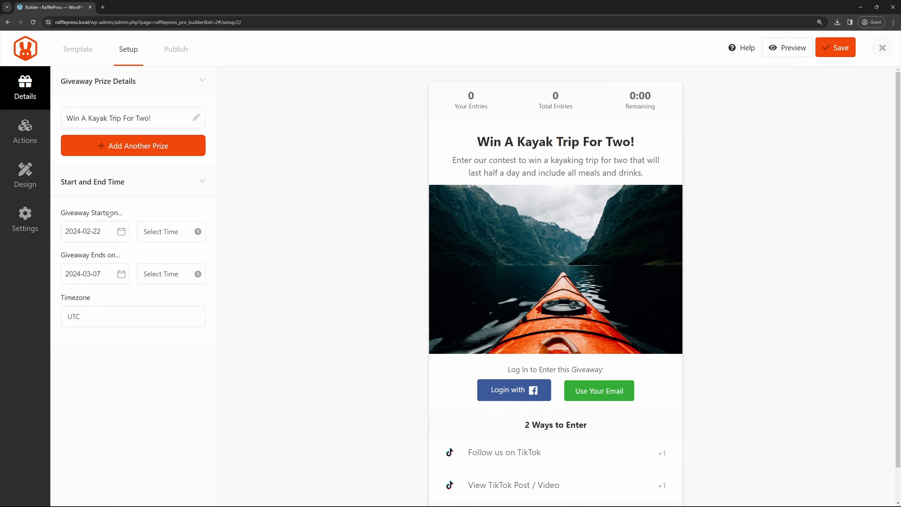
Step: Schedule the giveaway to start on 2024-02-01 at 12:00 A.M. and end on 2024-03-31 at 12:00 A.M
click(121, 231)
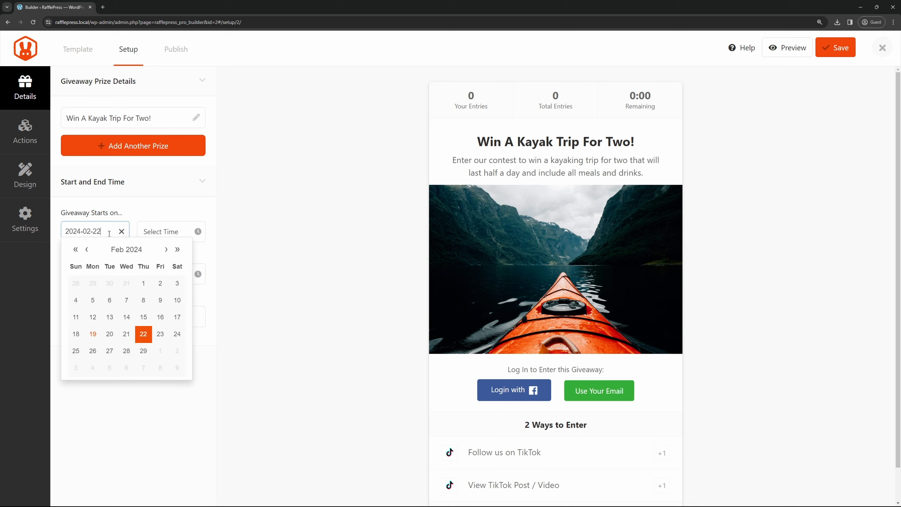
click(143, 284)
click(94, 277)
click(76, 251)
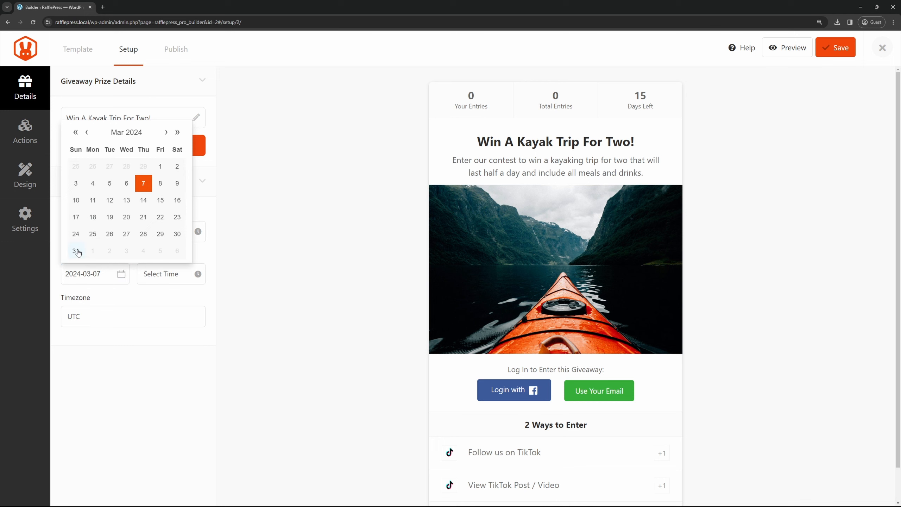
click(173, 239)
click(159, 257)
click(168, 273)
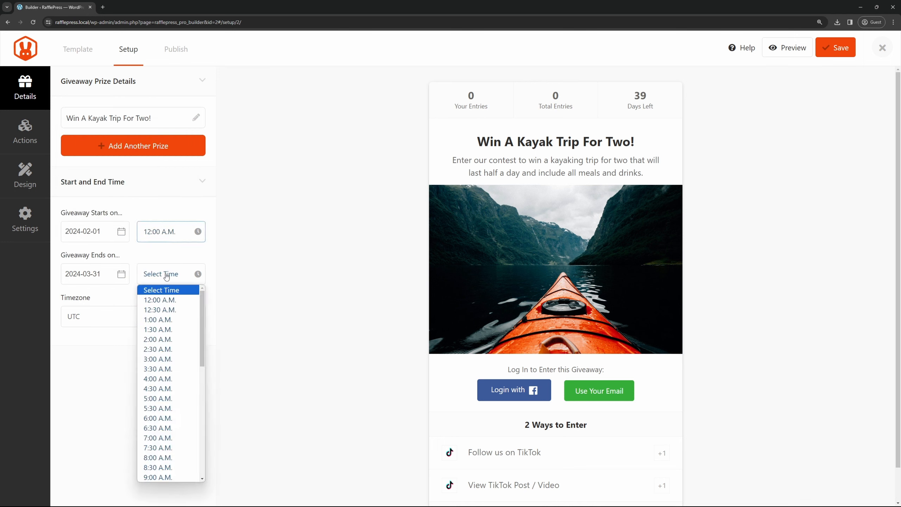
click(162, 300)
Step: Set the giveaway's timezone to Toronto (-05:00 GMT)
click(151, 319)
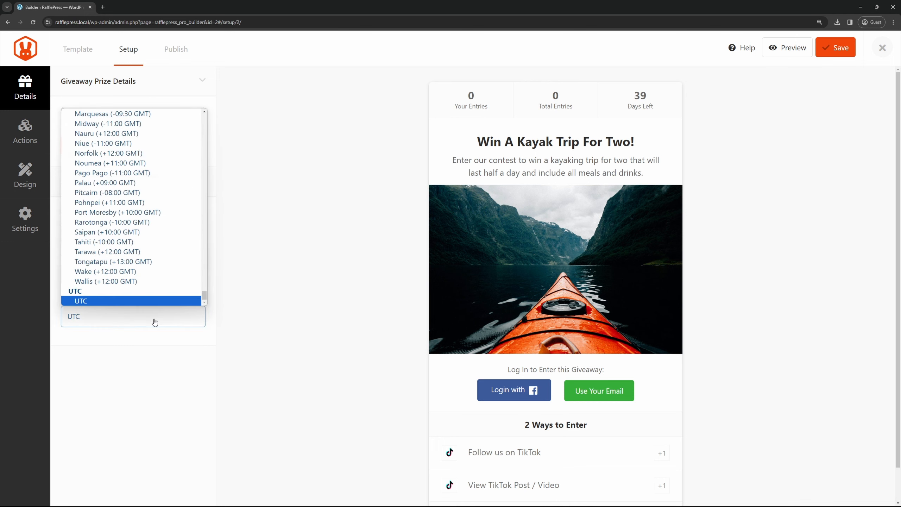
scroll(168, 241, up, 5)
scroll(168, 241, up, 15)
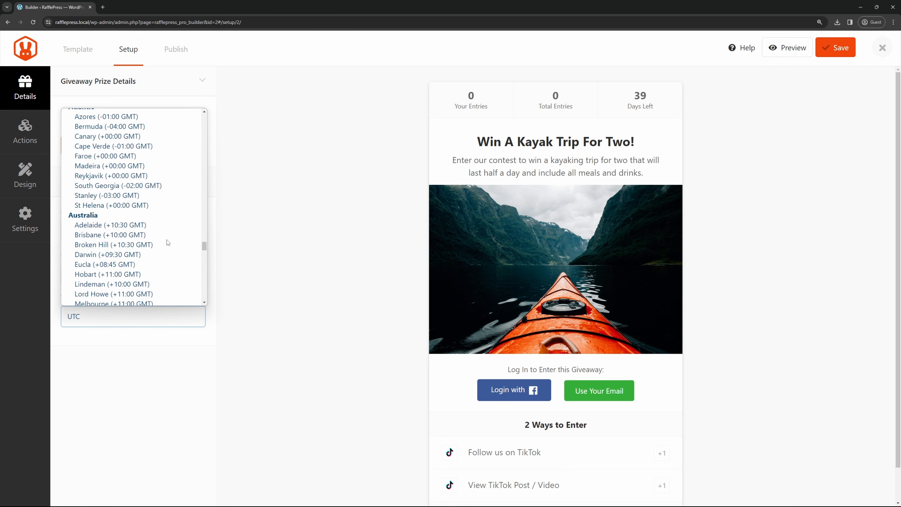
click(167, 241)
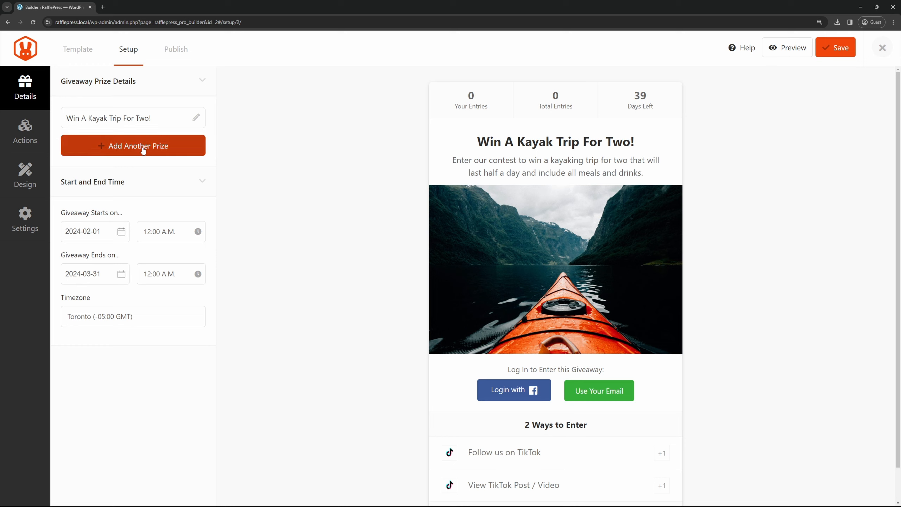
Step: Examine the available entry actions and the TikTok entry methods already included in the giveaway
click(25, 127)
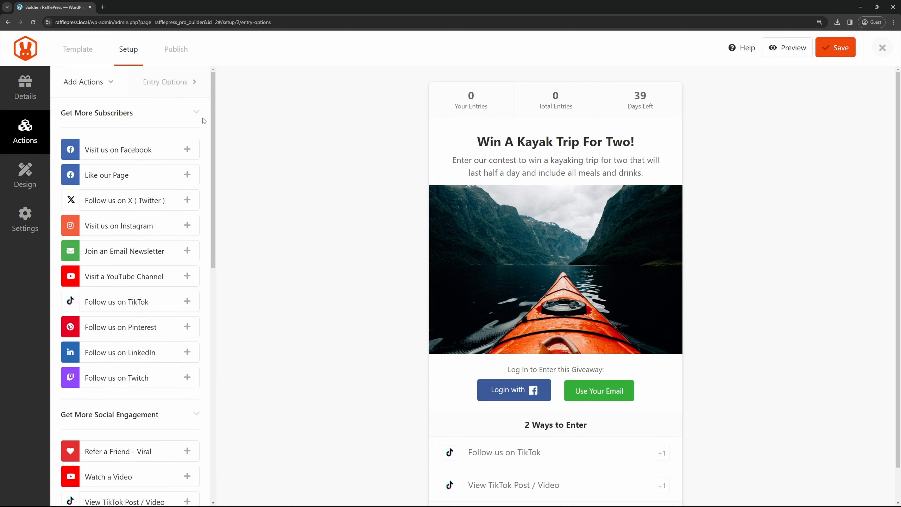
mouse_move(213, 100)
mouse_down()
mouse_move(209, 346)
mouse_move(208, 96)
mouse_up()
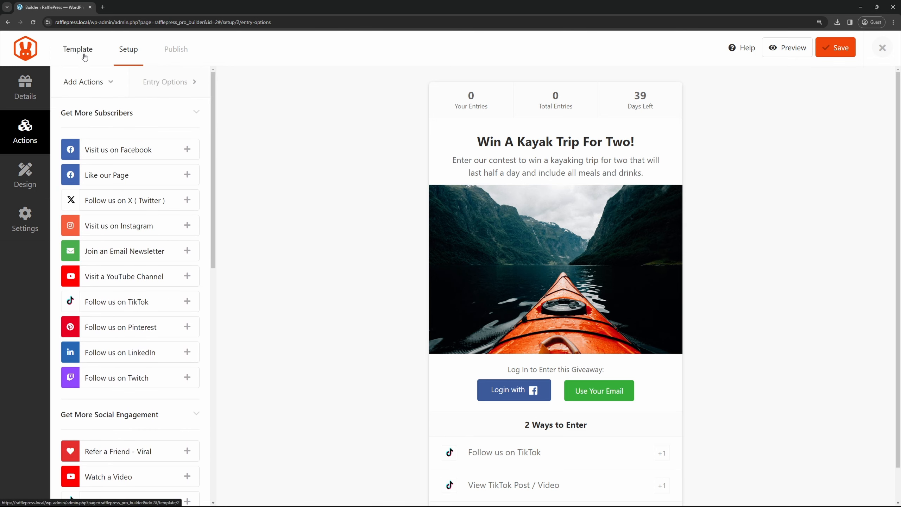
scroll(709, 301, down, 1)
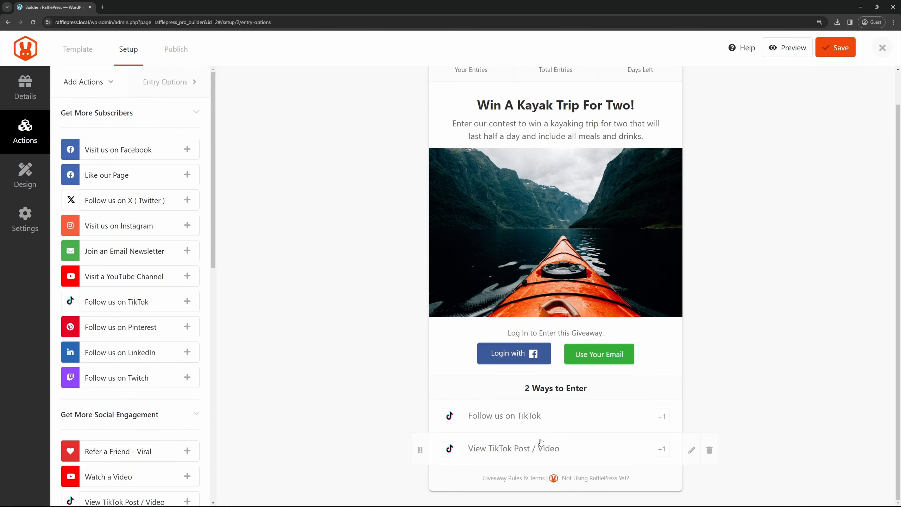
mouse_move(548, 421)
mouse_move(569, 447)
mouse_move(498, 423)
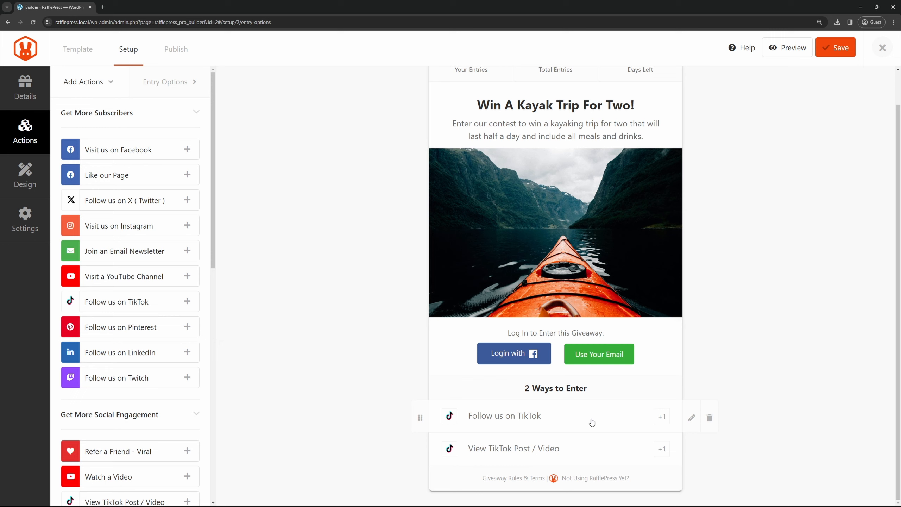
mouse_move(462, 455)
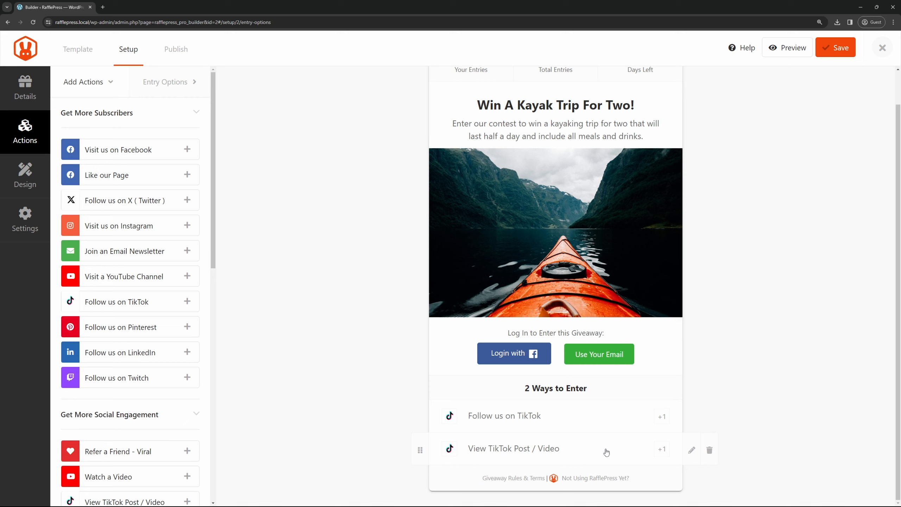
Step: Make the Follow us on TikTok entry action mandatory, with a value of +1 and daily entries off
click(600, 420)
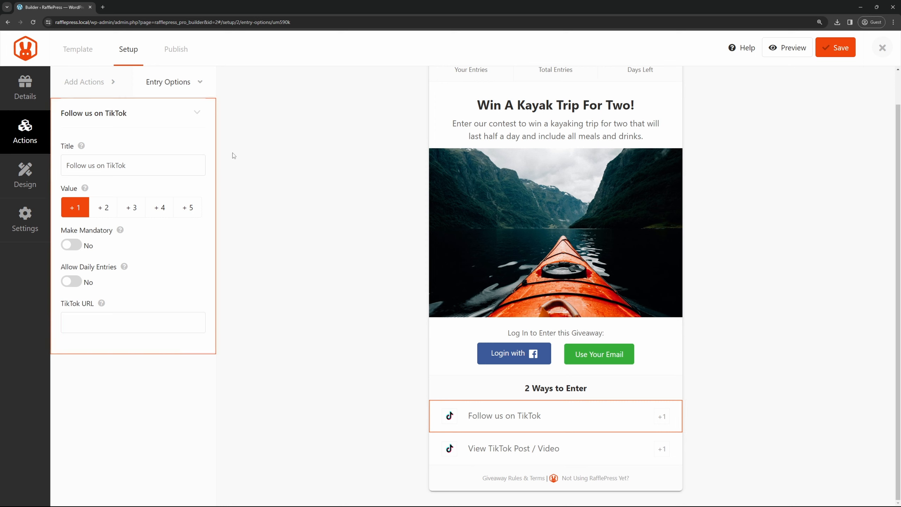
triple_click(160, 168)
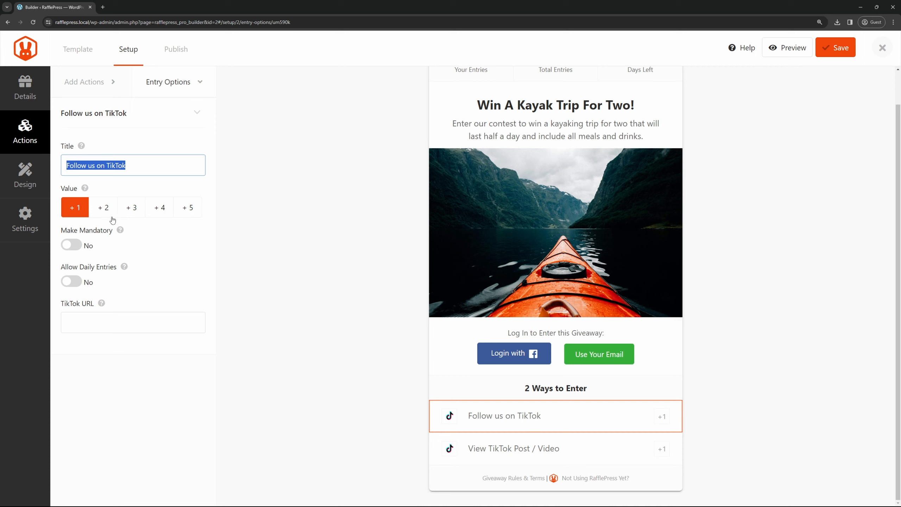
click(103, 210)
click(131, 210)
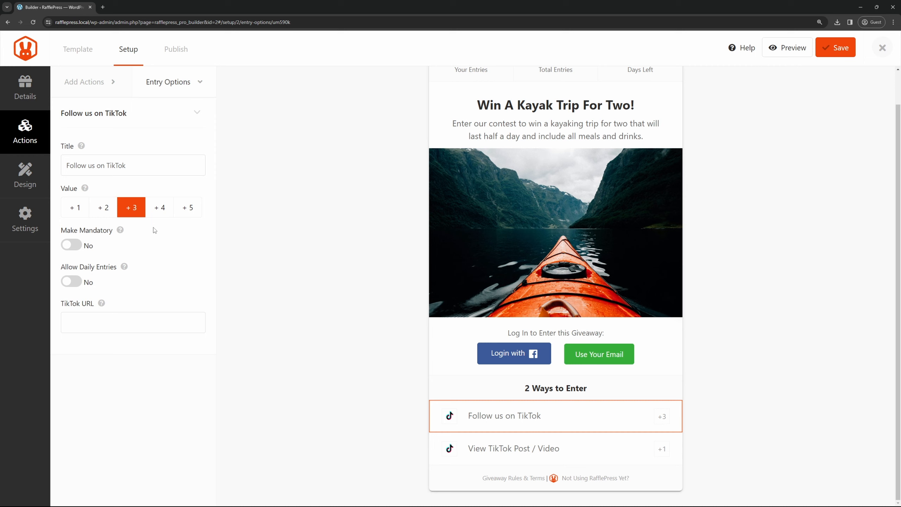
click(75, 247)
click(73, 284)
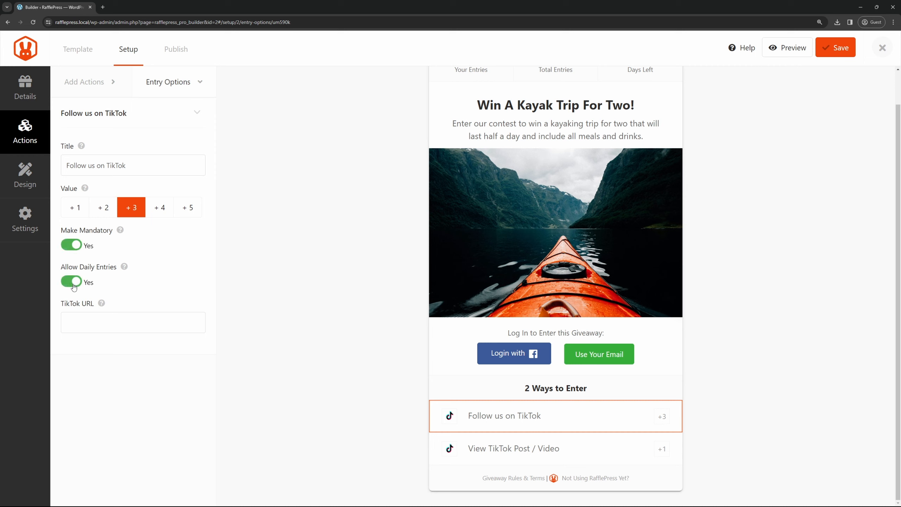
click(74, 284)
click(99, 319)
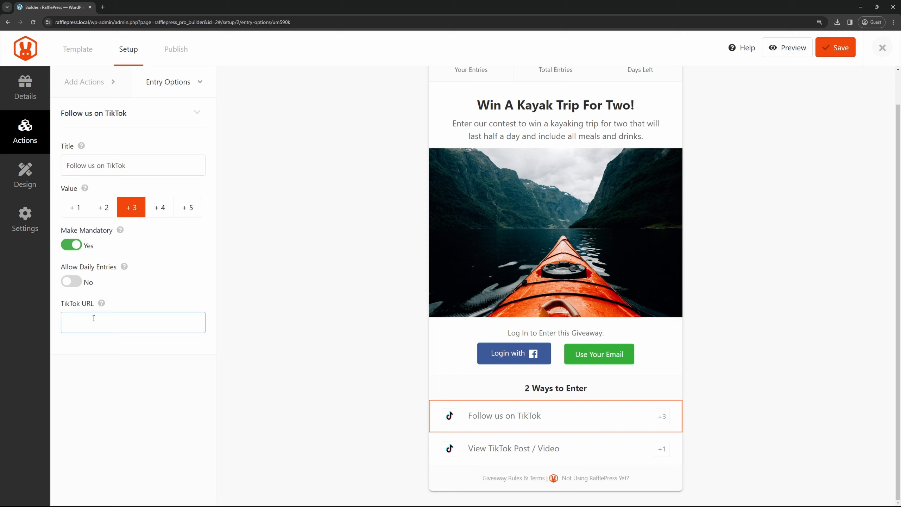
click(75, 207)
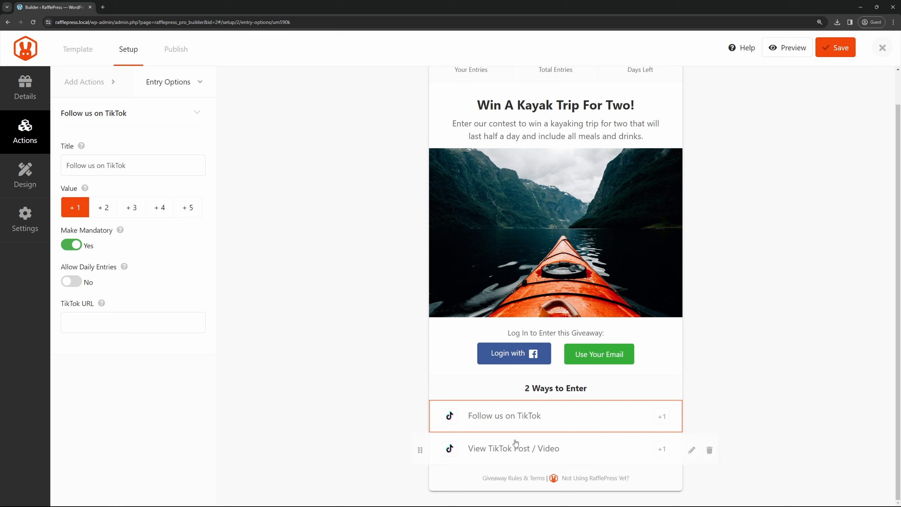
Step: Examine the View TikTok Post / Video entry options and the other entry actions that can be added
click(585, 455)
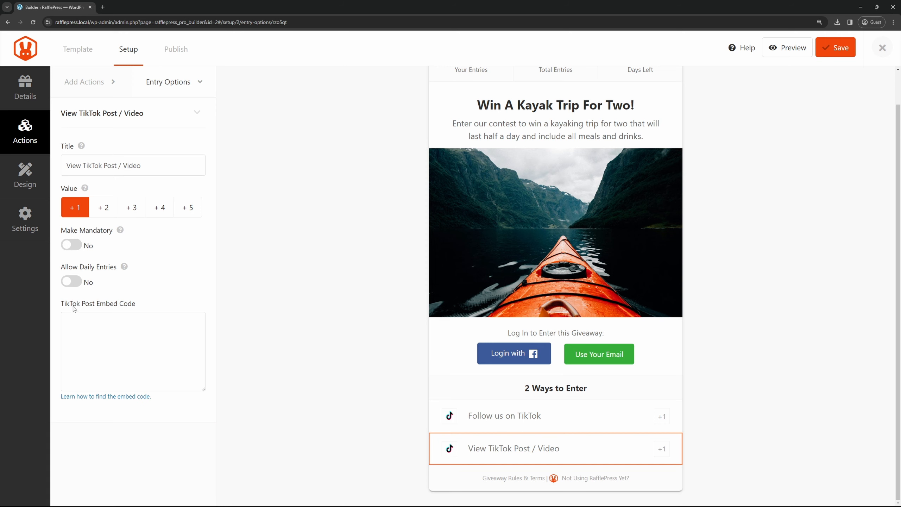
click(91, 321)
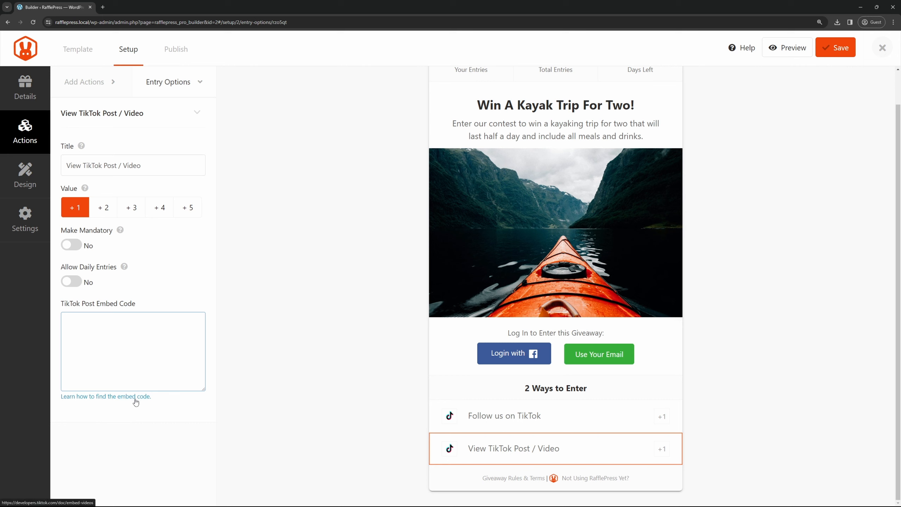
click(85, 82)
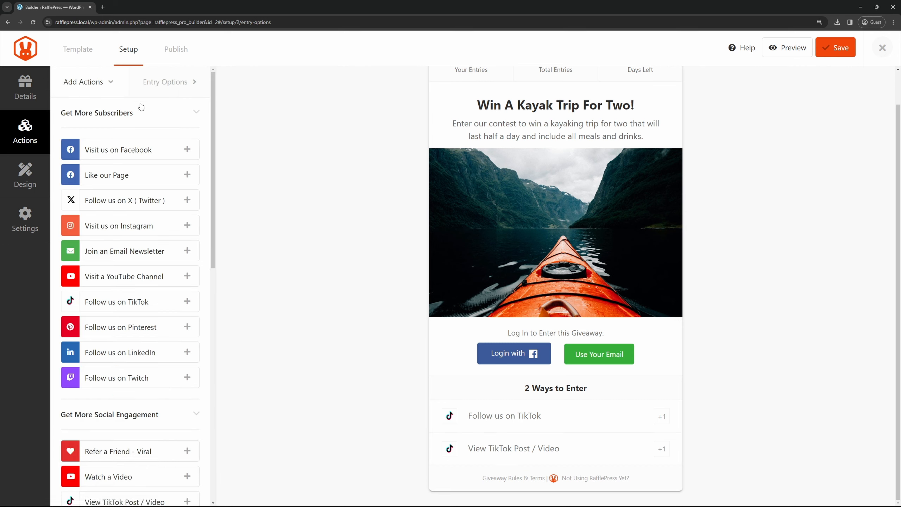
drag(213, 97, 226, 194)
scroll(219, 223, down, 6)
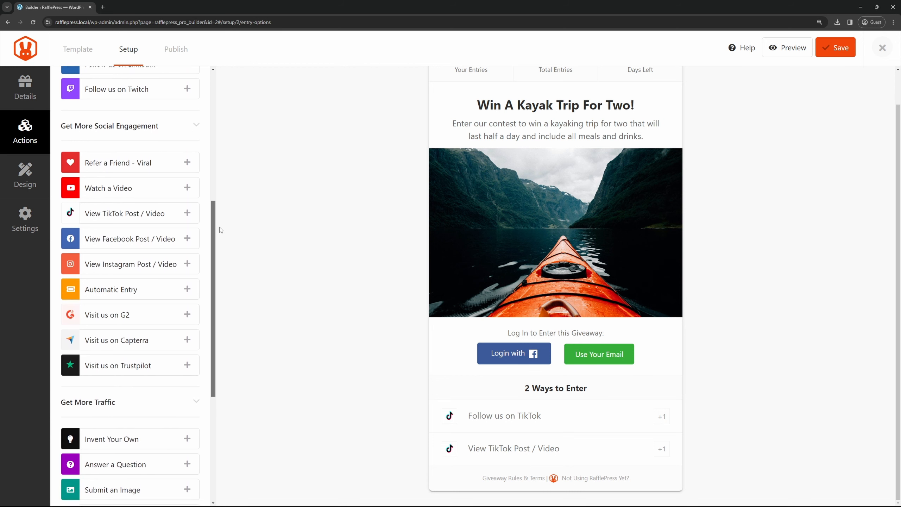
scroll(179, 172, up, 14)
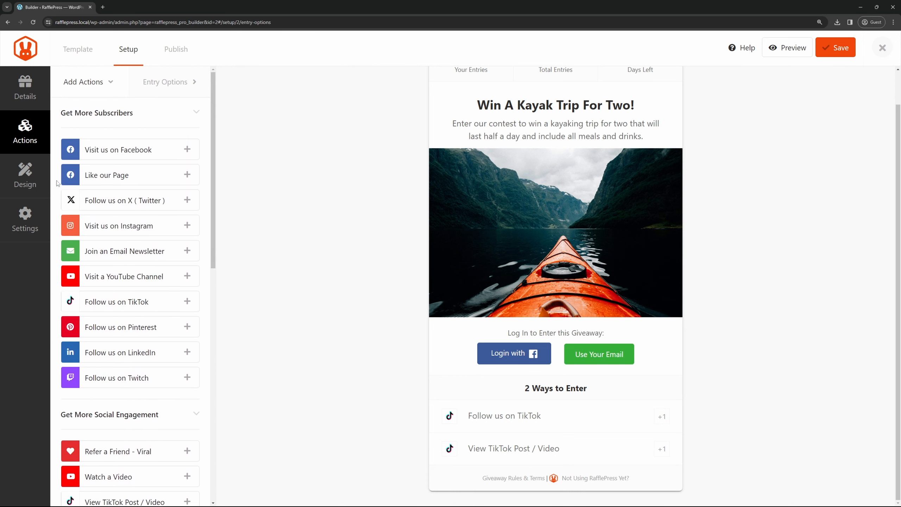
Step: Set the giveaway design's layout to Image, Header, Text and its fonts to Merriweather with Montserrat
click(27, 174)
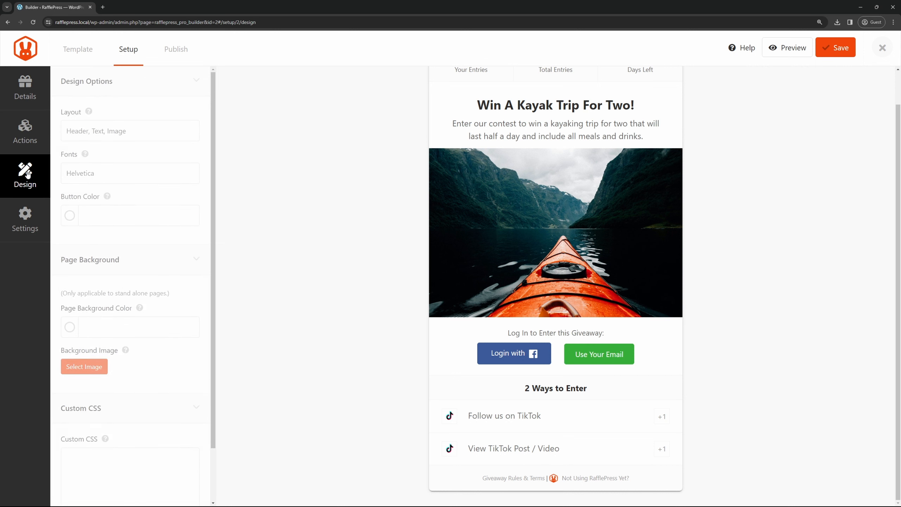
click(138, 136)
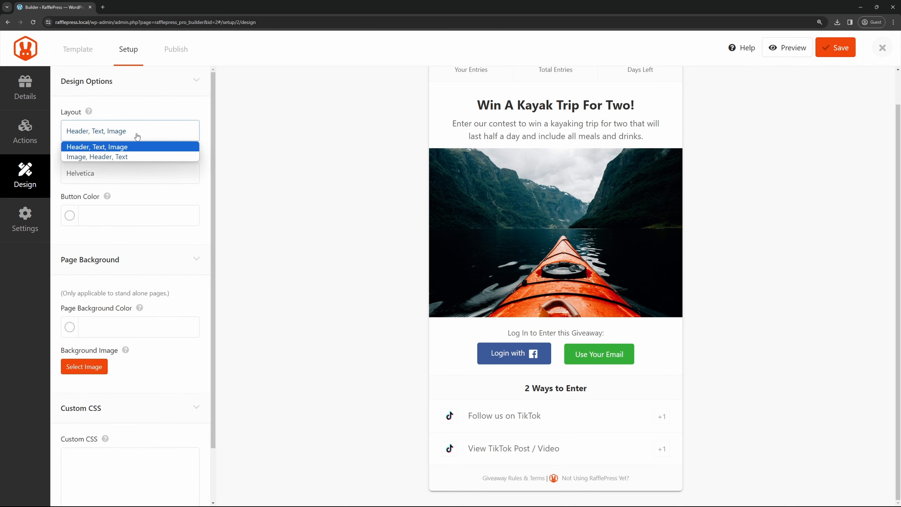
click(91, 156)
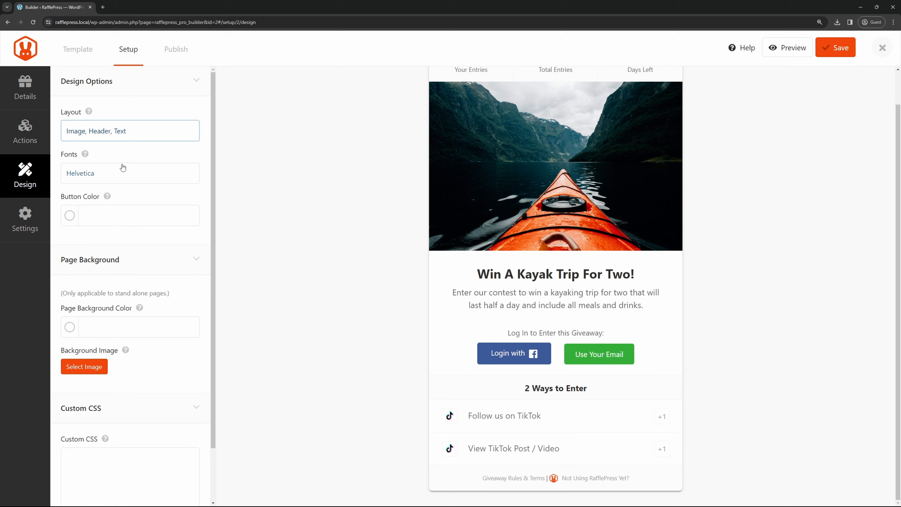
click(142, 179)
click(138, 210)
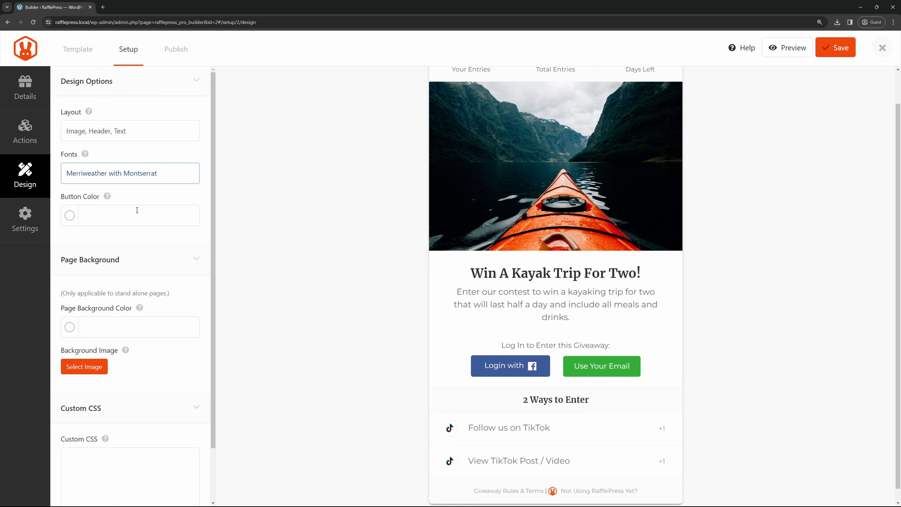
click(137, 177)
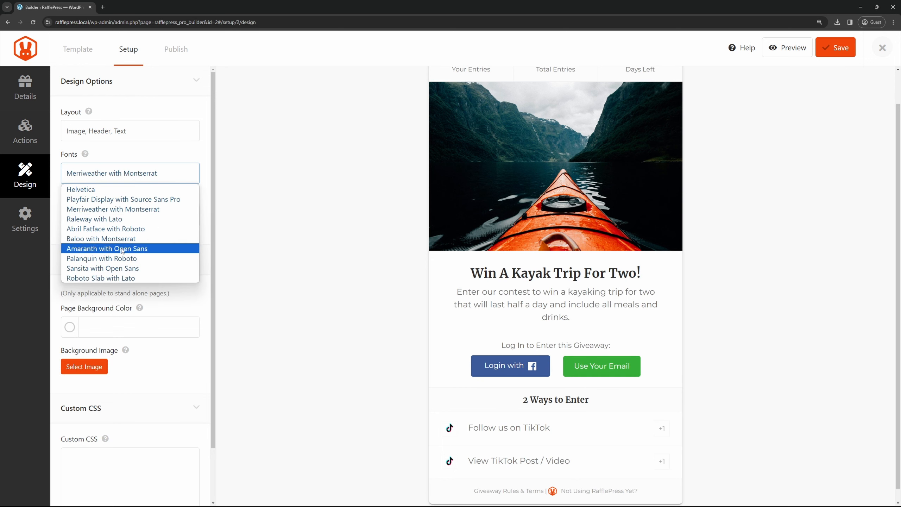
click(140, 177)
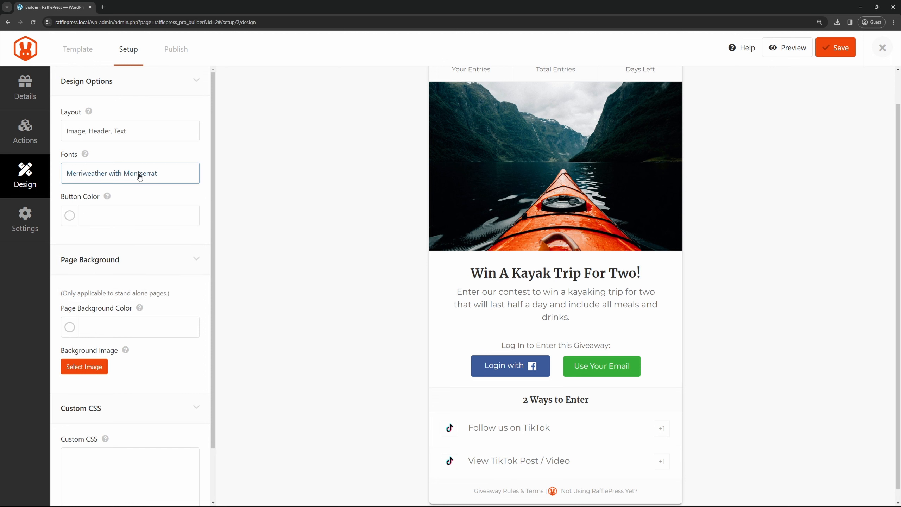
Step: Set the giveaway's button color to the teal green swatch #1CA085
click(70, 215)
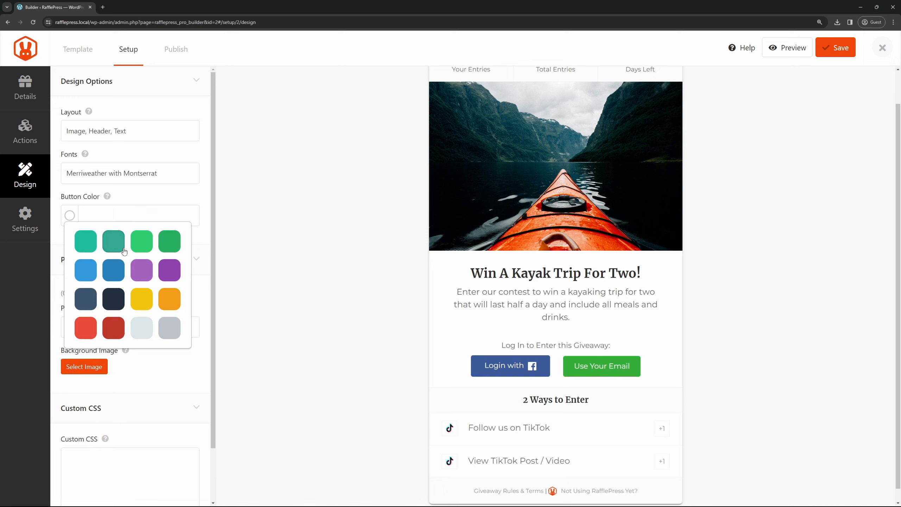
click(113, 241)
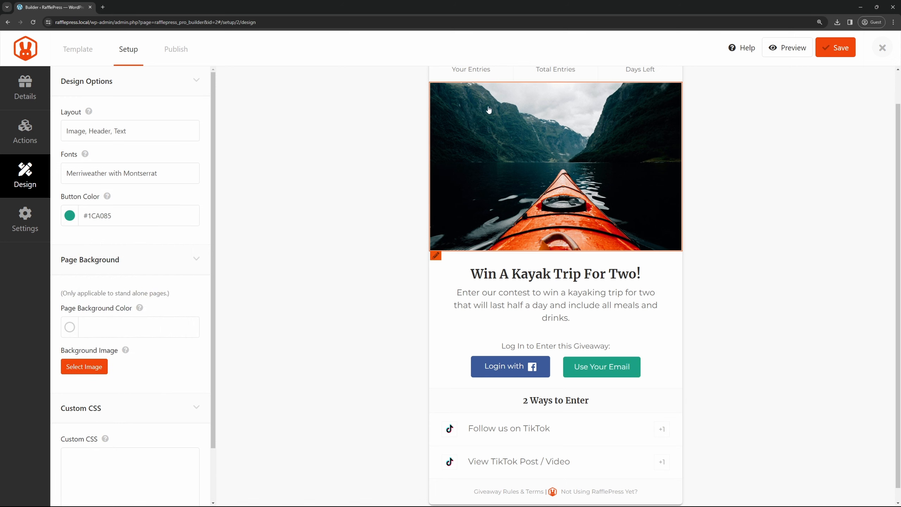
scroll(177, 236, down, 2)
click(132, 205)
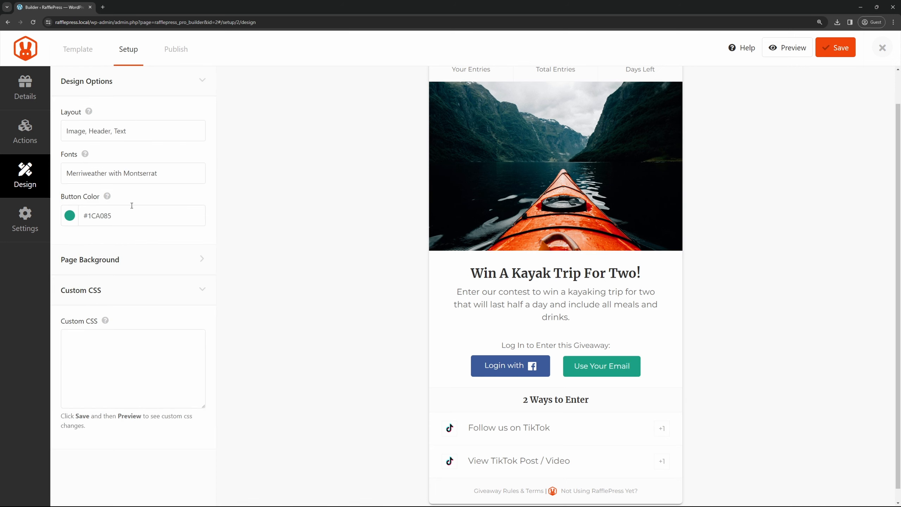
click(189, 265)
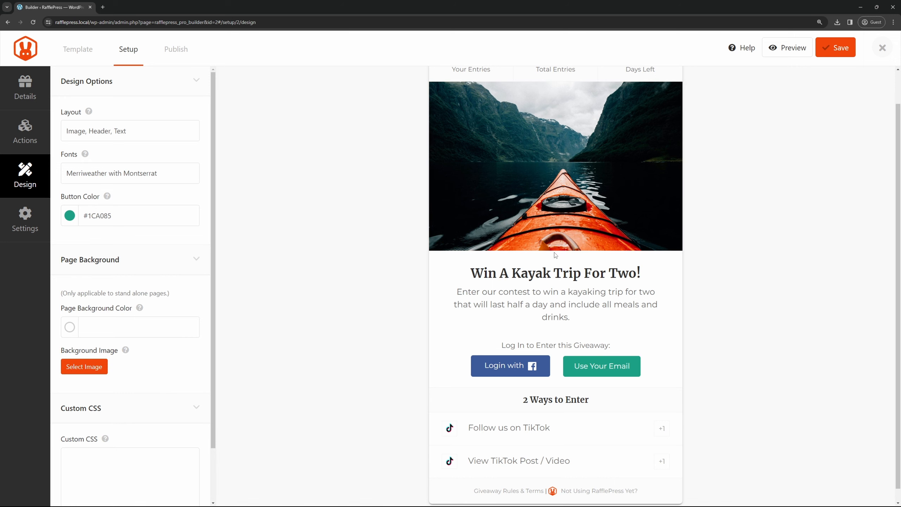
Step: Set the page background color to the teal green swatch #1CA085
click(69, 330)
click(116, 358)
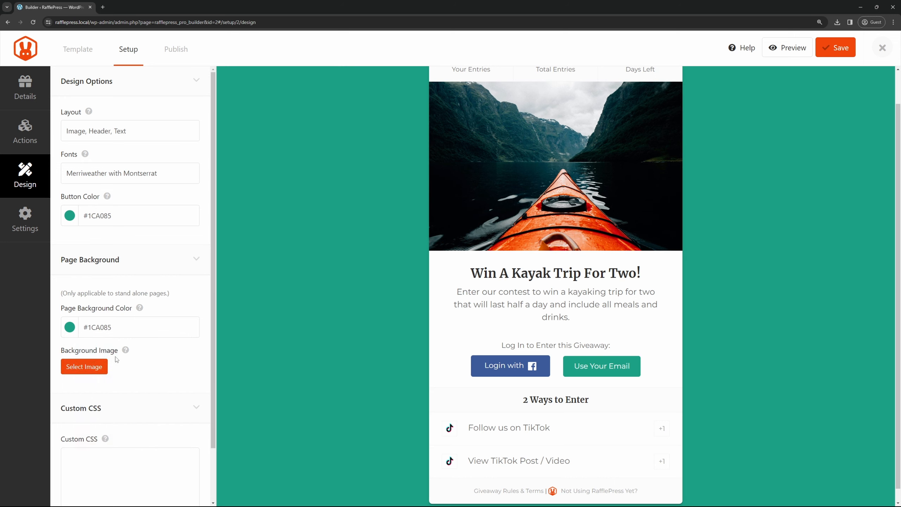
click(70, 327)
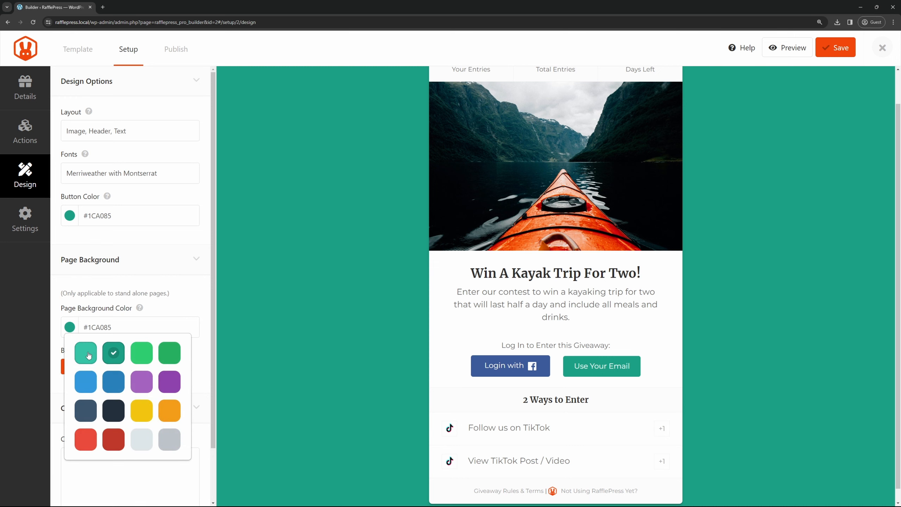
click(87, 353)
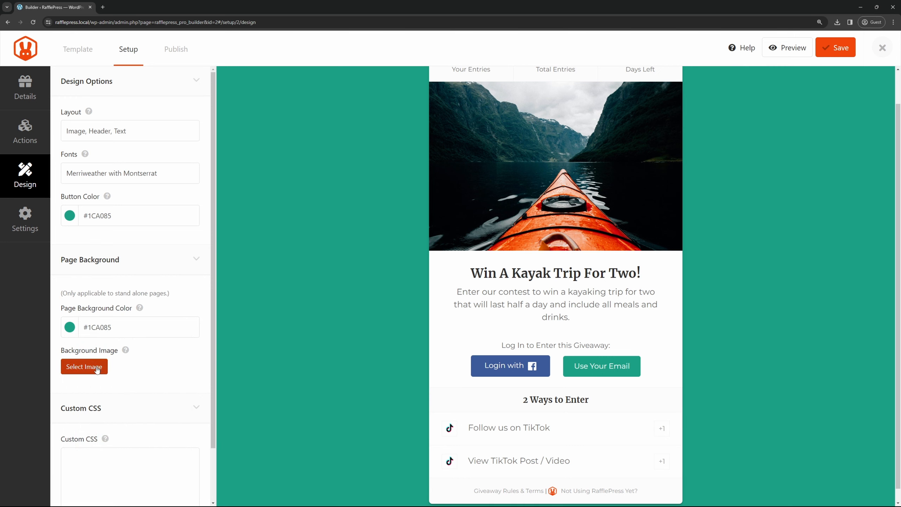
click(162, 265)
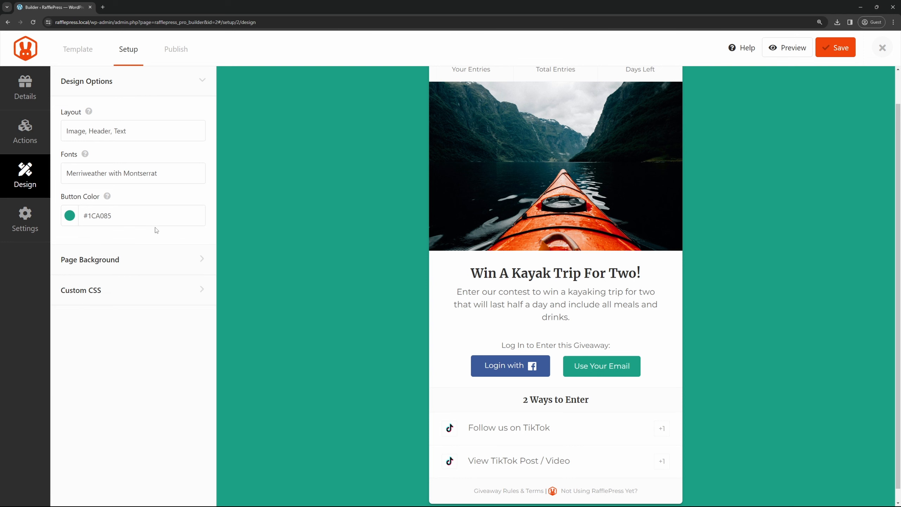
Step: Set the giveaway's page permalink to "giveaway" in the general settings
click(28, 215)
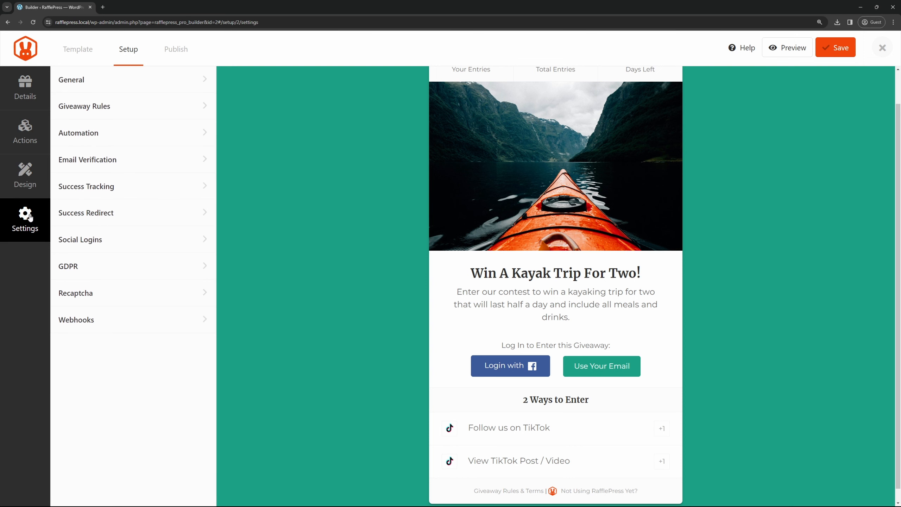
click(96, 83)
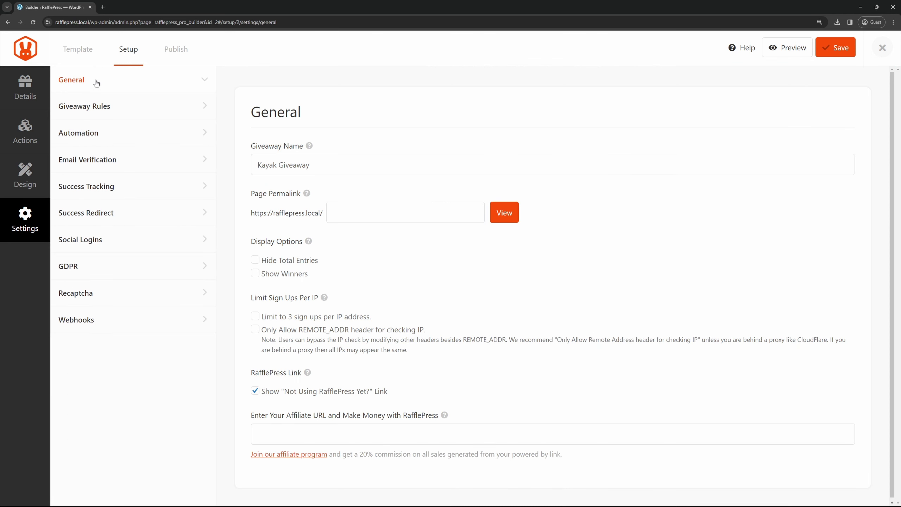
triple_click(348, 166)
click(362, 213)
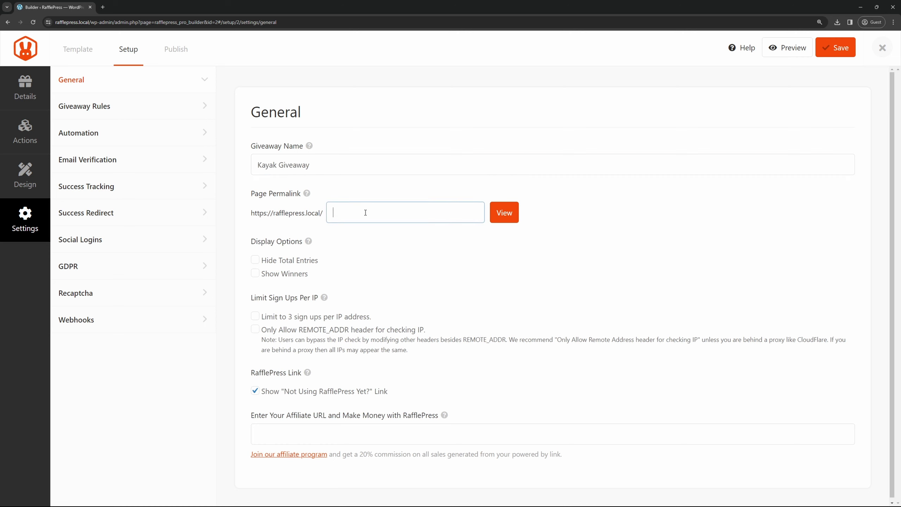
text(giveaway)
Step: Limit sign-ups to 3 per IP address and review the IP check note and the affiliate URL option
click(320, 320)
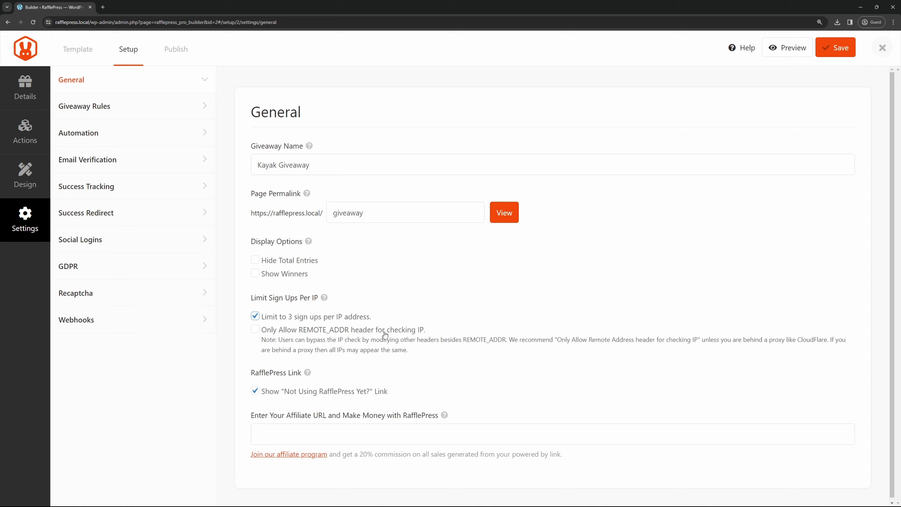
drag(409, 351, 259, 339)
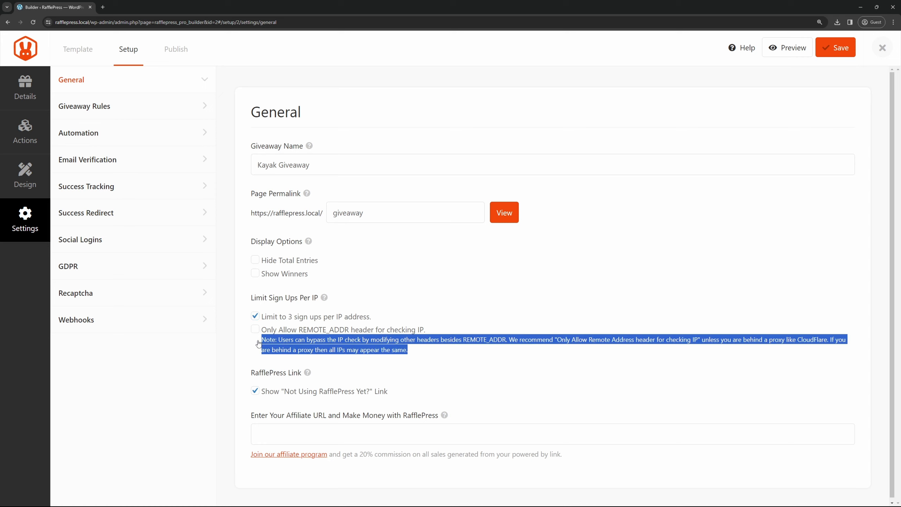
click(213, 382)
scroll(363, 380, down, 1)
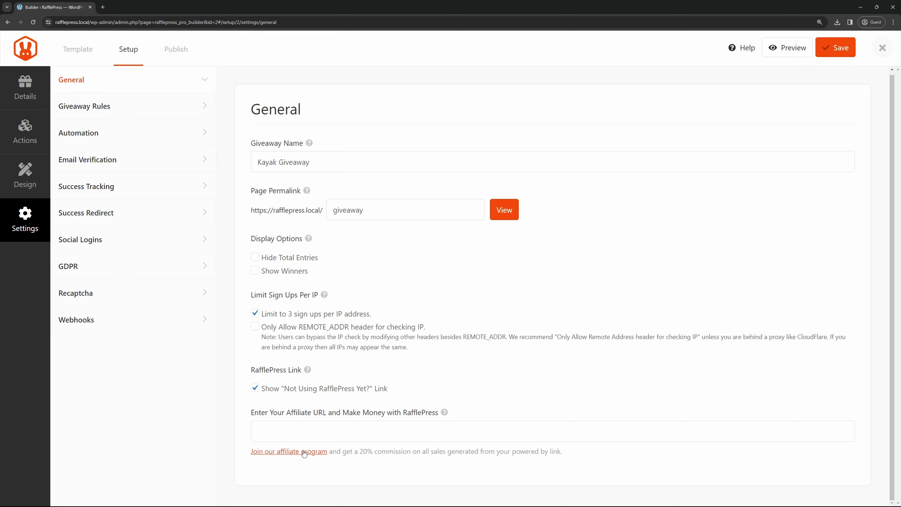
click(310, 428)
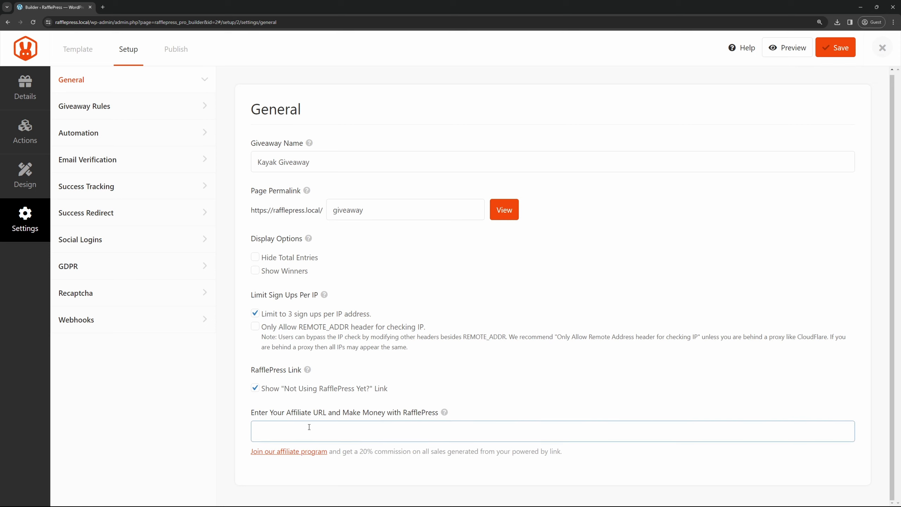
Step: Start the giveaway rules generator and fill in the sponsor's name, email and address, with "esrthewrh" as the sponsor country
click(115, 106)
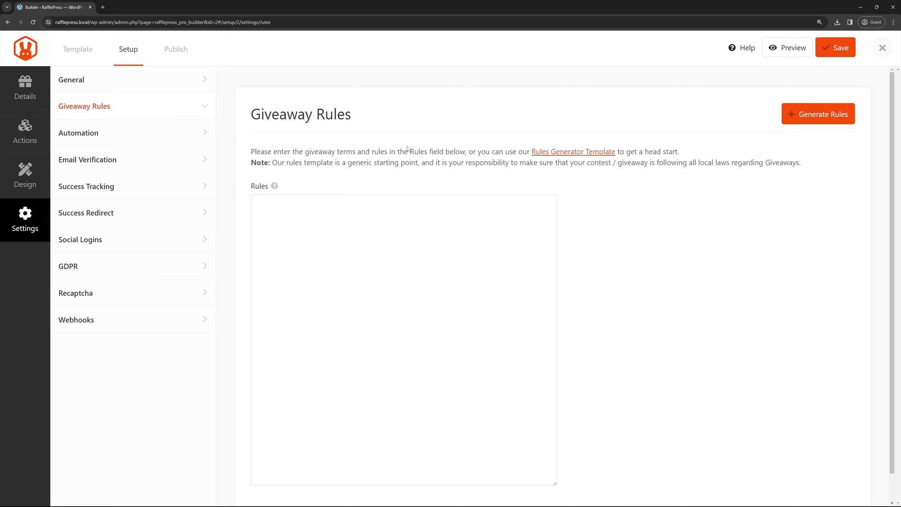
click(297, 241)
click(515, 189)
click(830, 122)
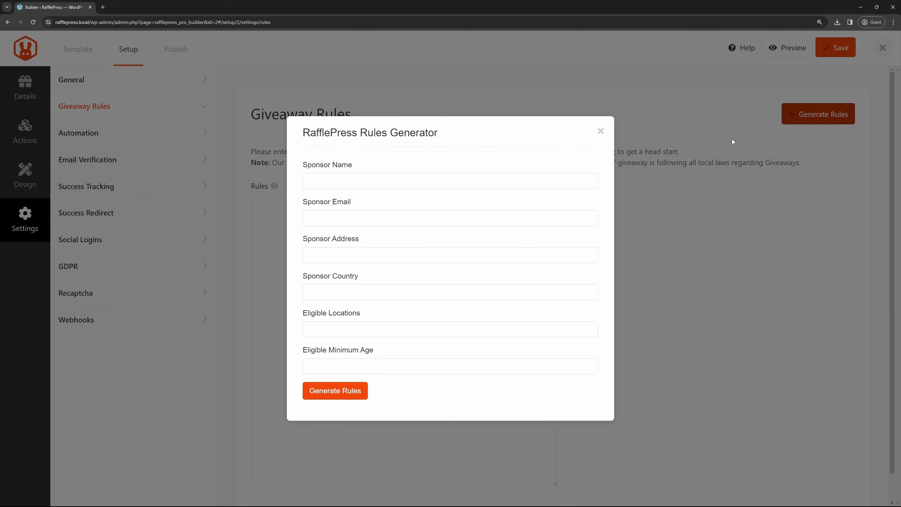
click(351, 182)
text(srghsre)
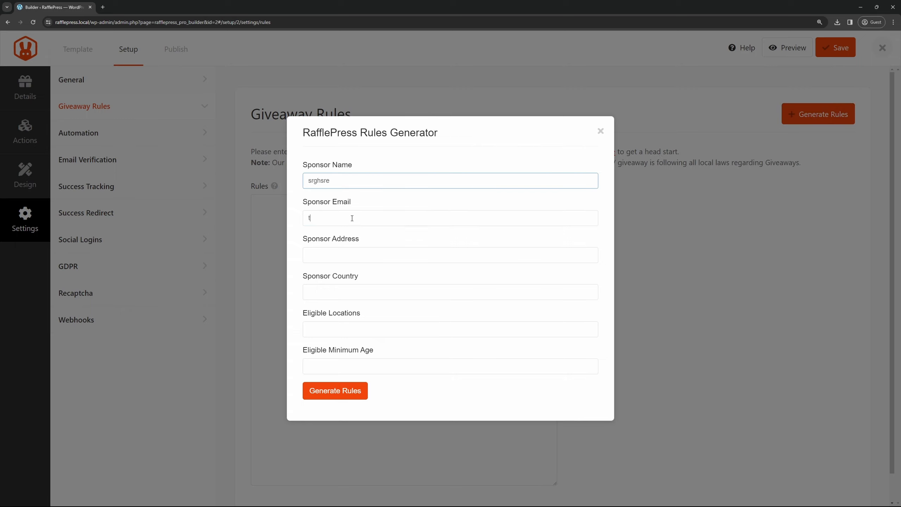
click(344, 218)
text(thswerth)
click(342, 254)
text(ehrtewrht)
click(345, 291)
text(esrthewrh)
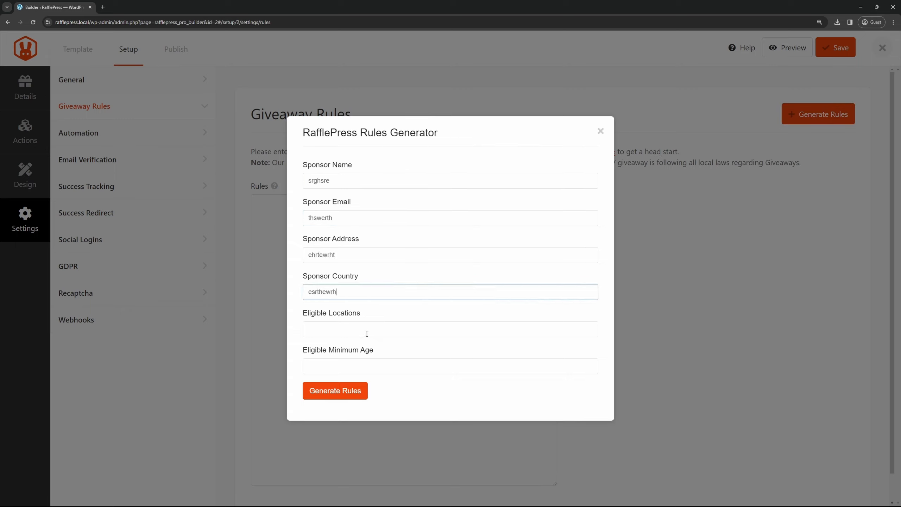
Step: Set the eligible locations to "wrhewrhtwhe" and the minimum age to "ertherht", and generate the giveaway rules
click(366, 330)
text(wrhewrhtwhe)
click(378, 364)
text(ertherht)
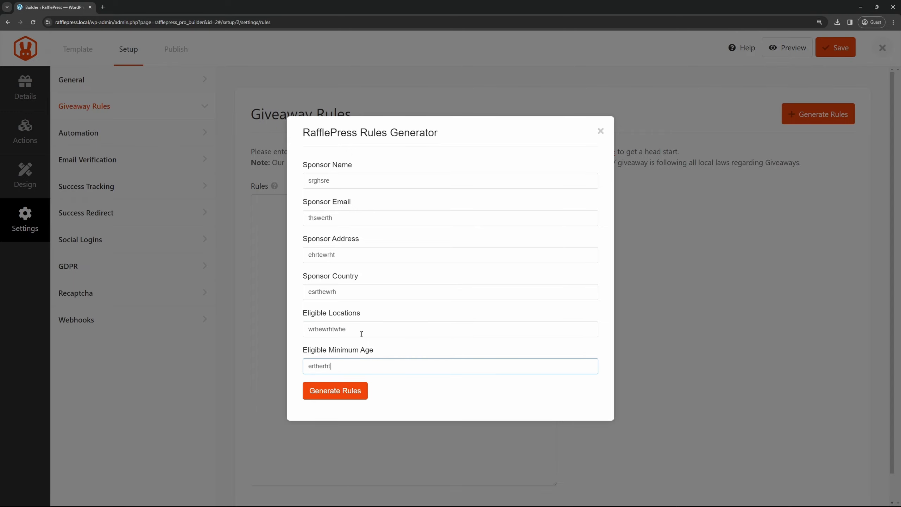
click(335, 391)
drag(554, 211, 604, 202)
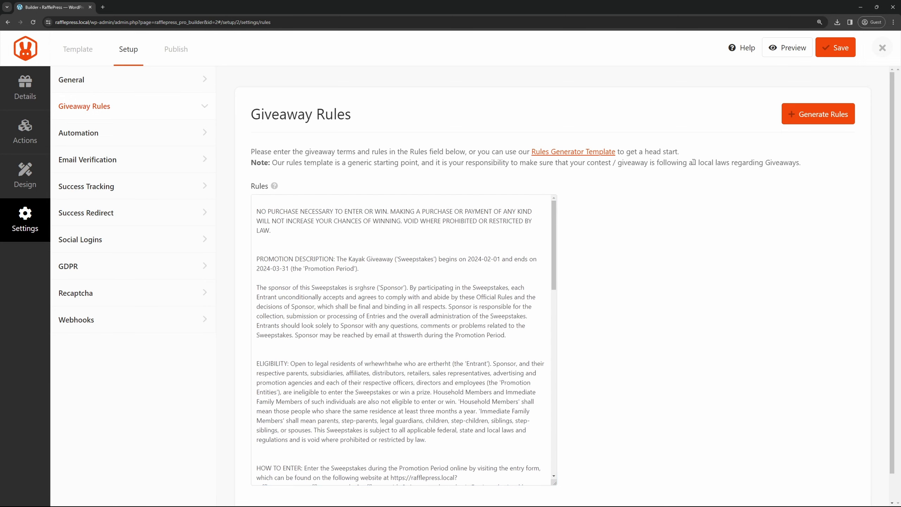
Step: Review the note on local giveaway laws and the Uncanny Automator integration in the automation settings
drag(693, 162, 767, 163)
click(743, 202)
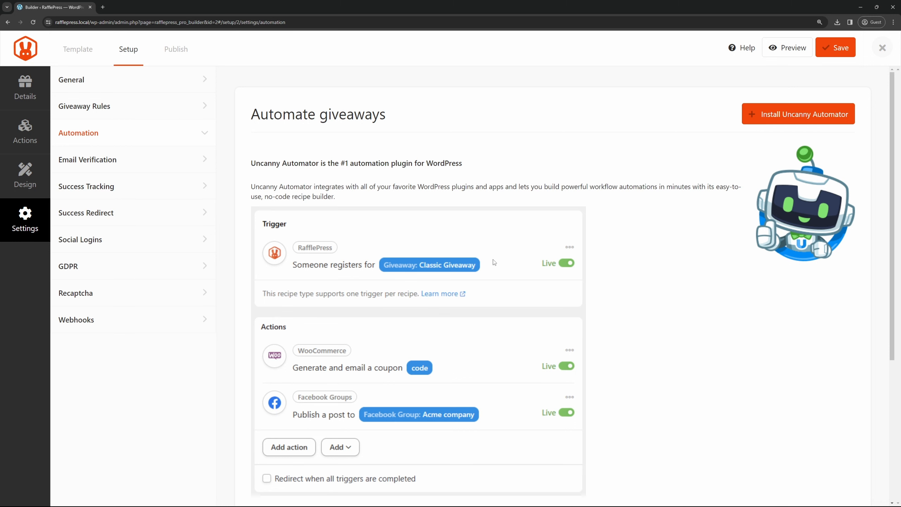
scroll(494, 263, down, 3)
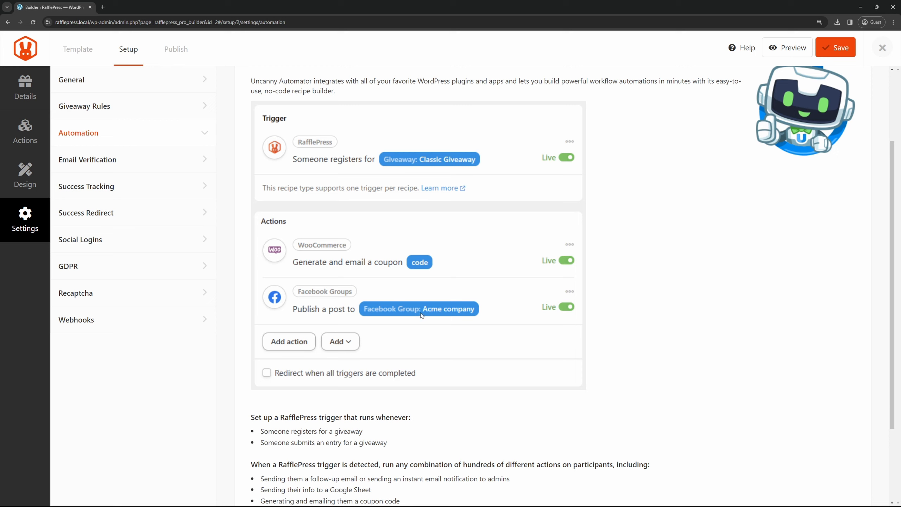
scroll(470, 319, up, 3)
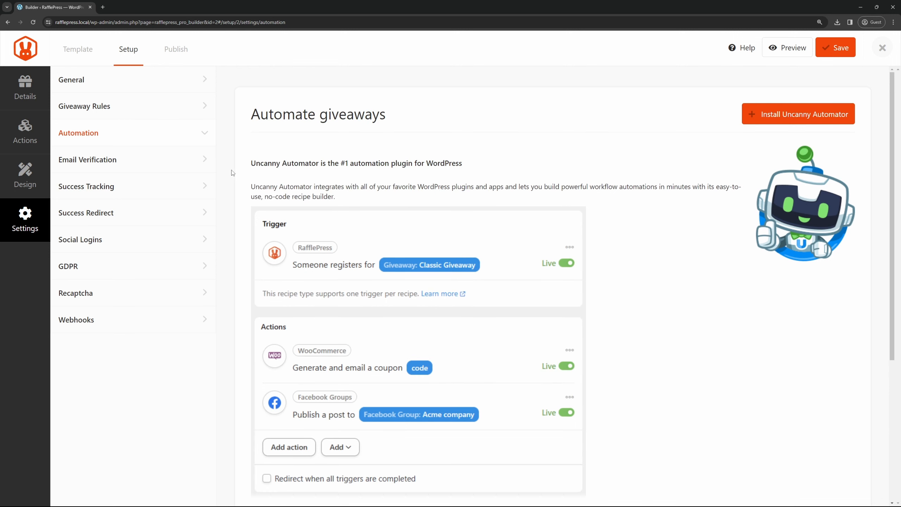
Step: Review the email verification settings, trying the option that makes contestants confirm their email
click(112, 161)
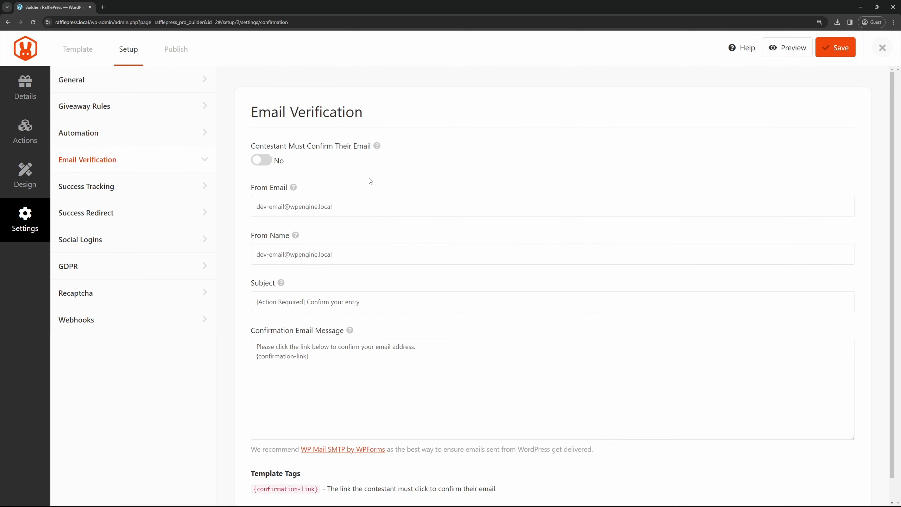
click(261, 160)
click(260, 161)
scroll(342, 373, down, 1)
scroll(349, 368, up, 1)
Step: Review the success tracking settings for the on load scripts and the conversion scripts
click(123, 187)
click(333, 182)
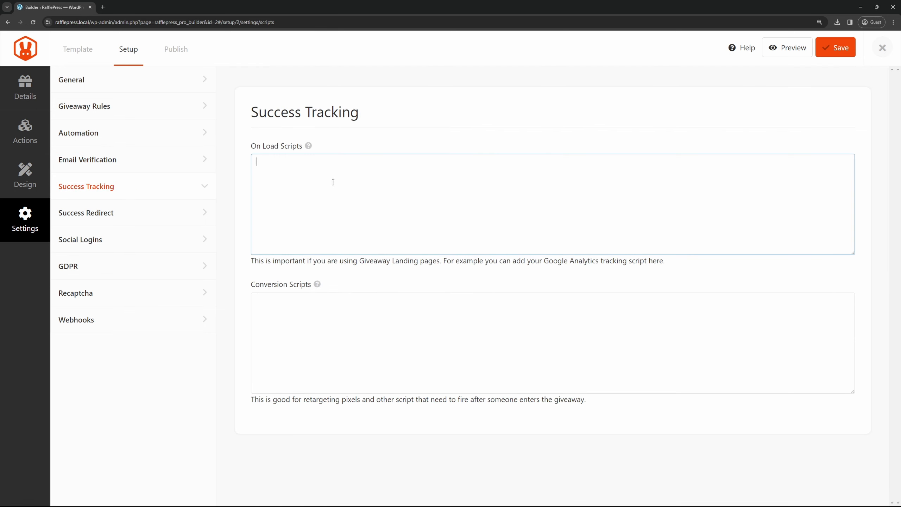
click(279, 309)
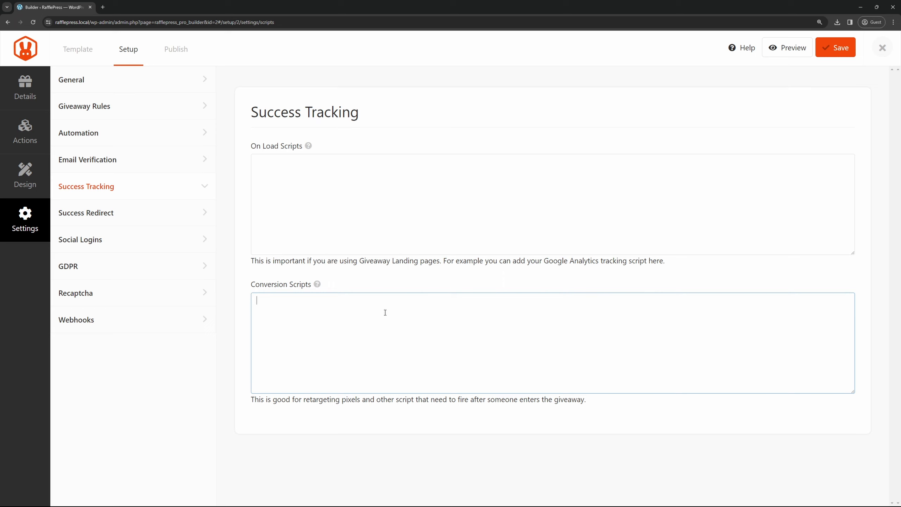
Step: Enable the success redirect for the giveaway and make the redirect URL ready for entry
click(80, 215)
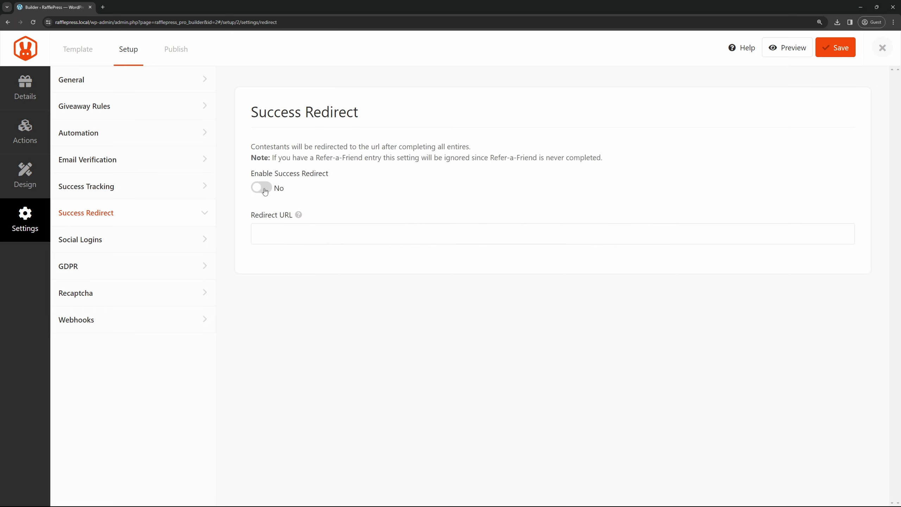
click(265, 192)
click(294, 233)
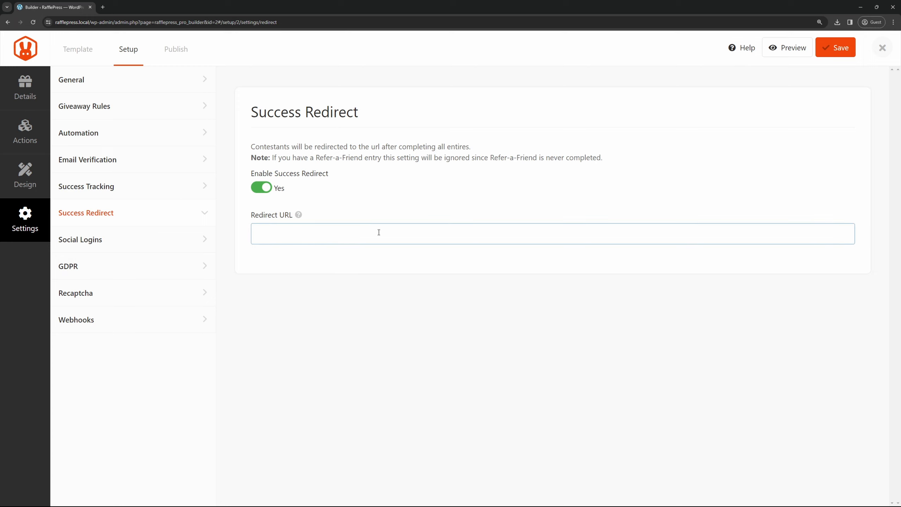
Step: Review the social login settings for signing up with Facebook and the required Facebook App ID
click(114, 240)
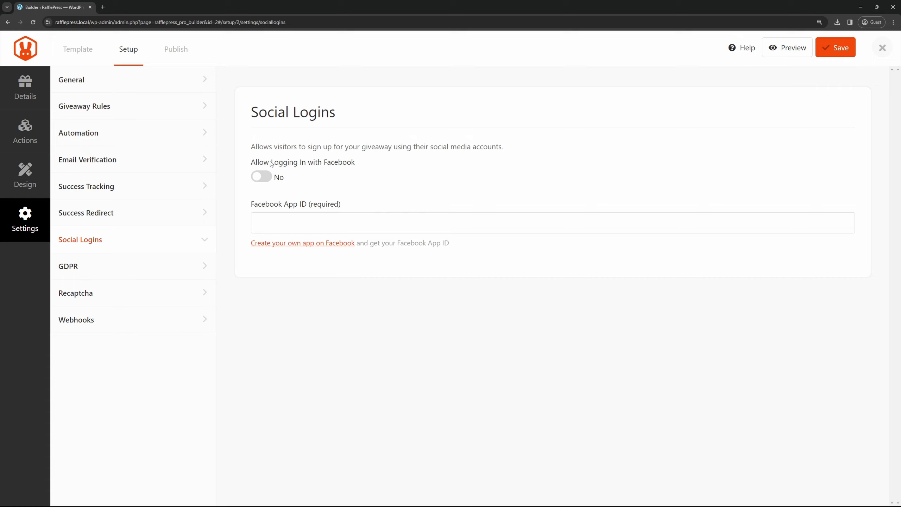
drag(270, 164, 373, 165)
click(373, 164)
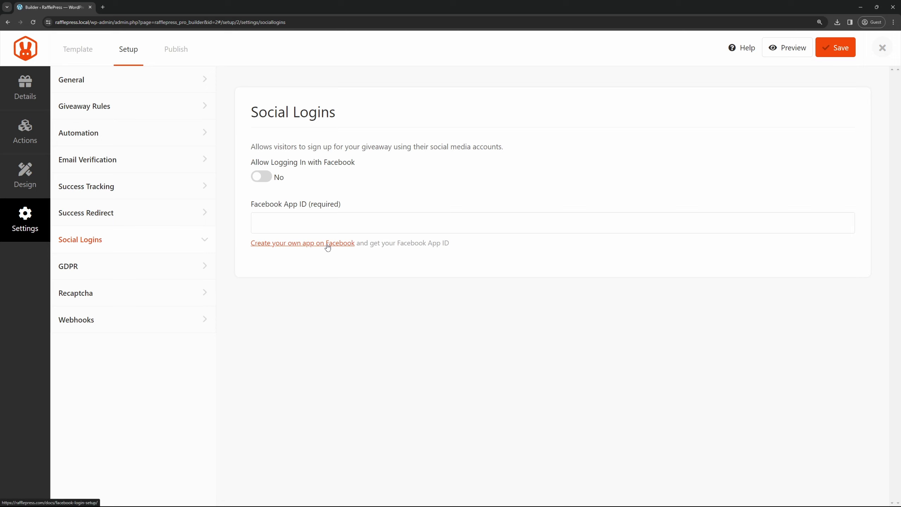
Step: Review the GDPR consent option and its consent text, and the invisible Recaptcha option with its key fields
click(88, 266)
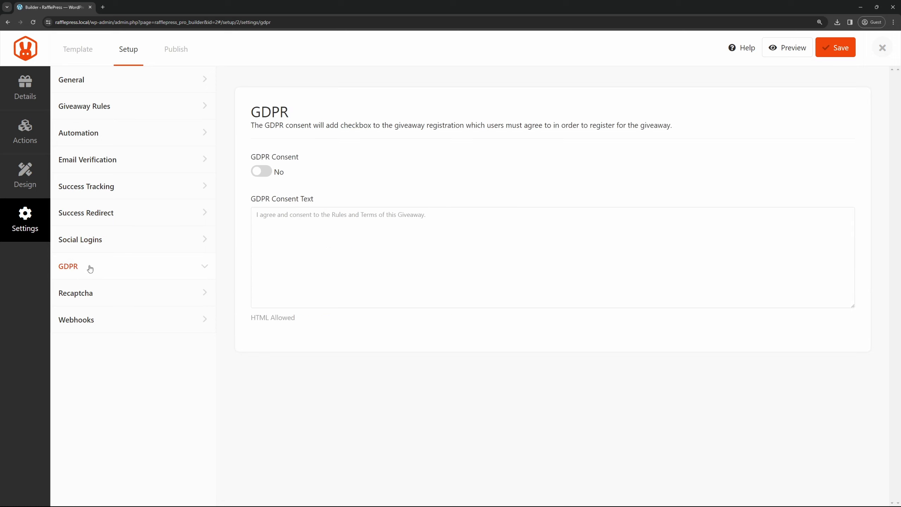
click(262, 174)
click(262, 174)
click(309, 229)
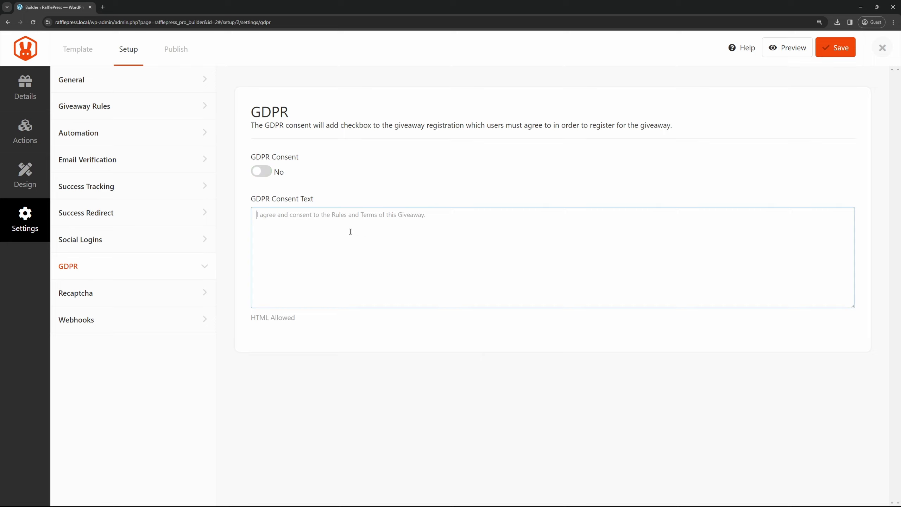
click(96, 297)
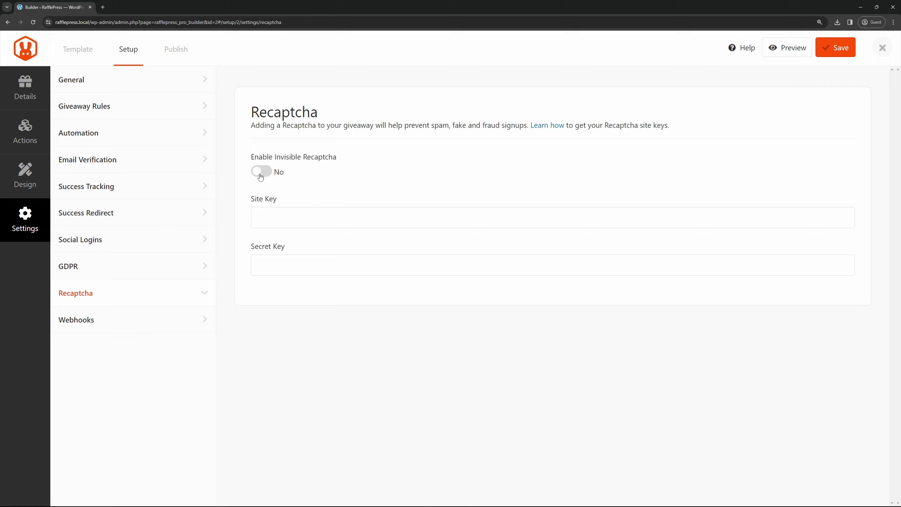
click(282, 270)
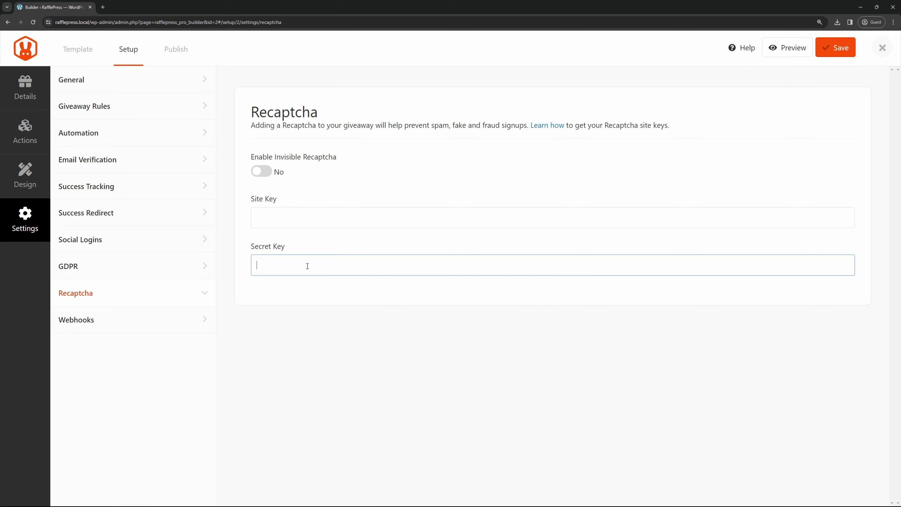
Step: Enable webhooks to examine the request URL, format and header fields, and disable webhooks again
click(105, 324)
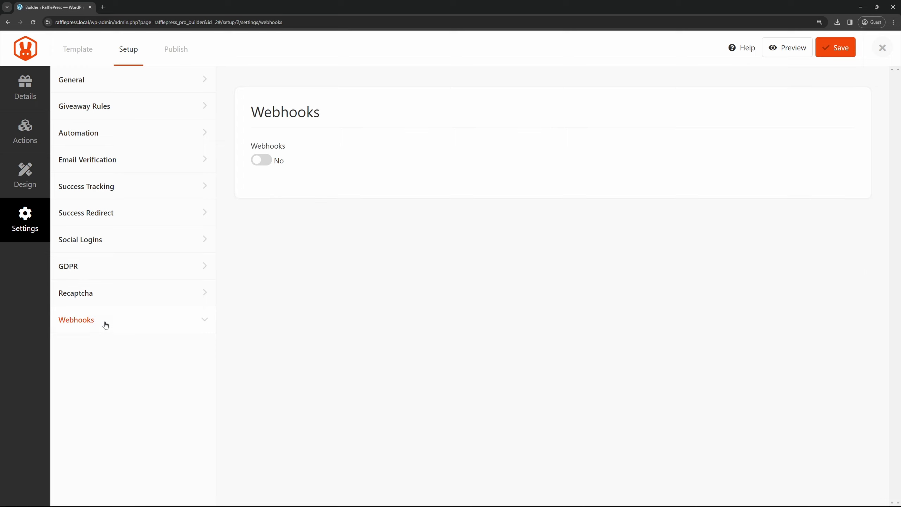
click(261, 161)
click(331, 227)
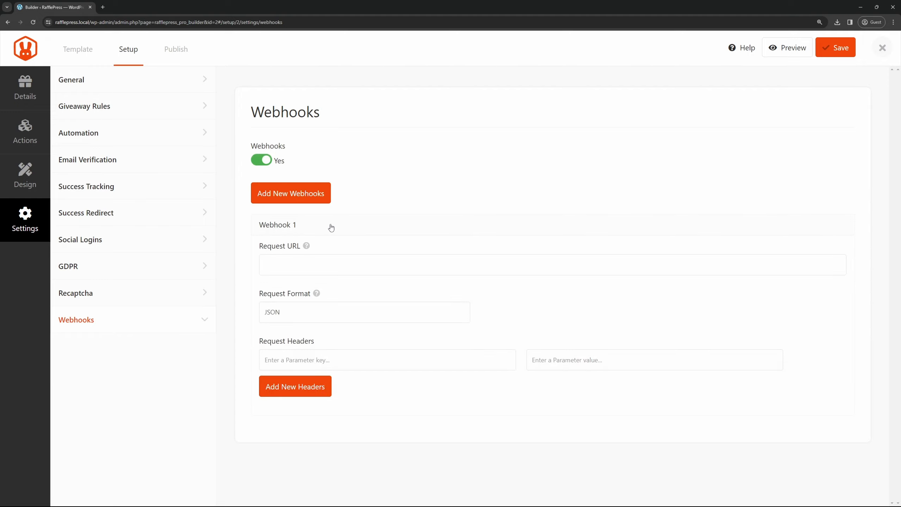
click(316, 317)
click(296, 323)
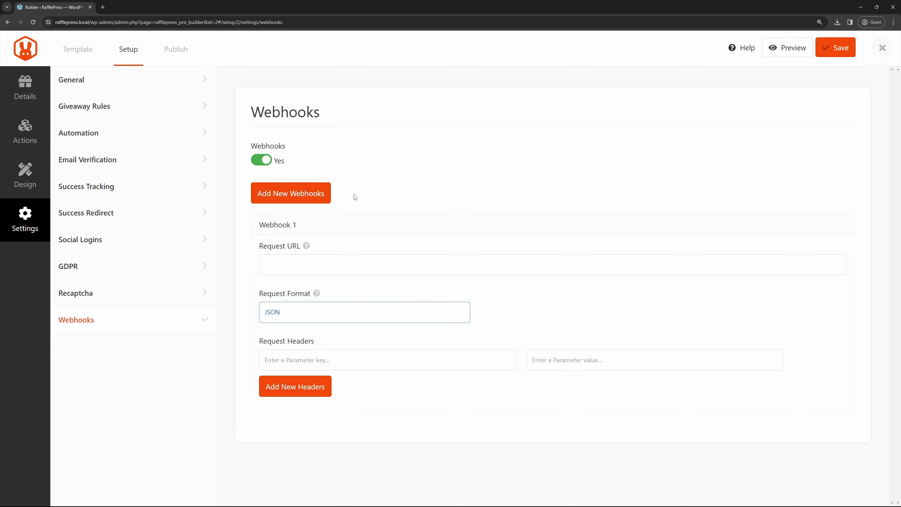
click(267, 162)
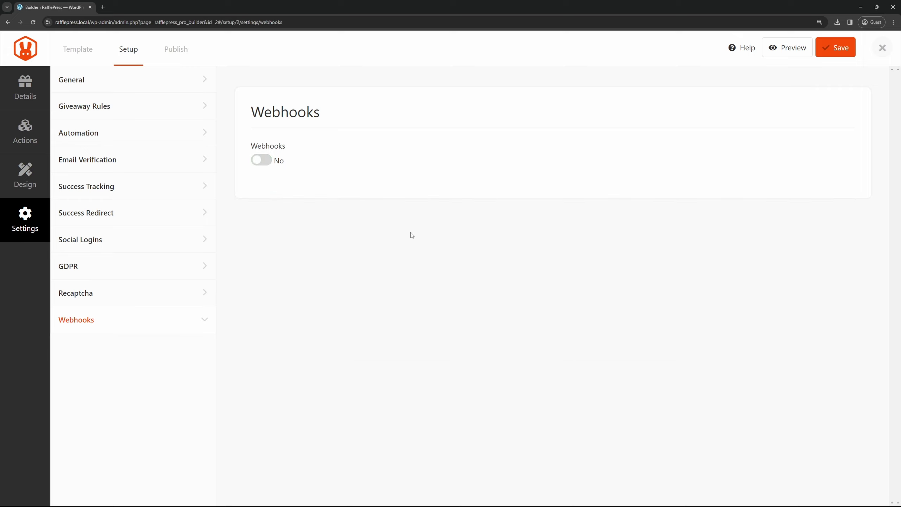
Step: Save the giveaway and go through its publish options, including the WordPress shortcode and the giveaway landing page
click(839, 49)
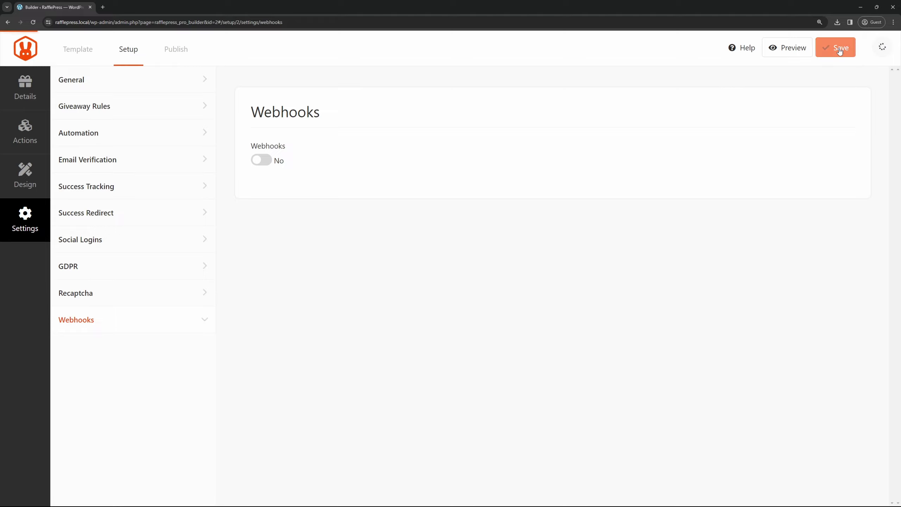
click(180, 53)
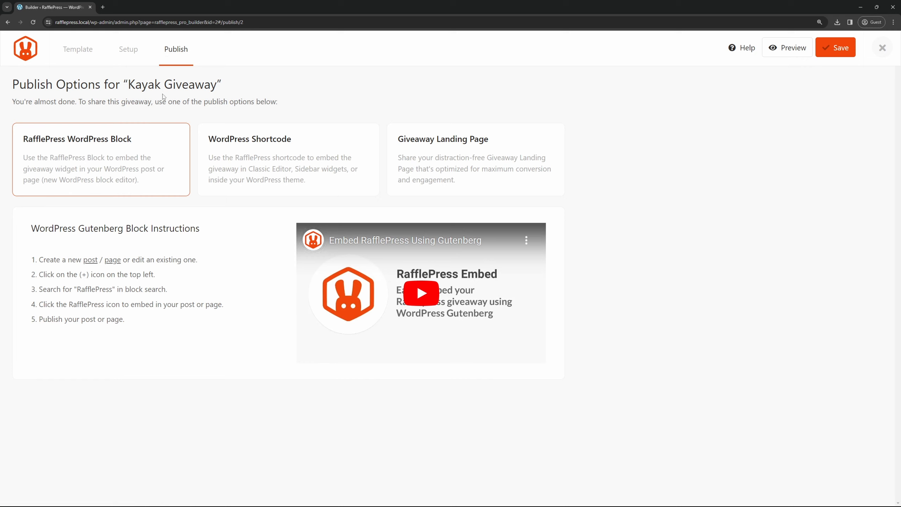
click(302, 156)
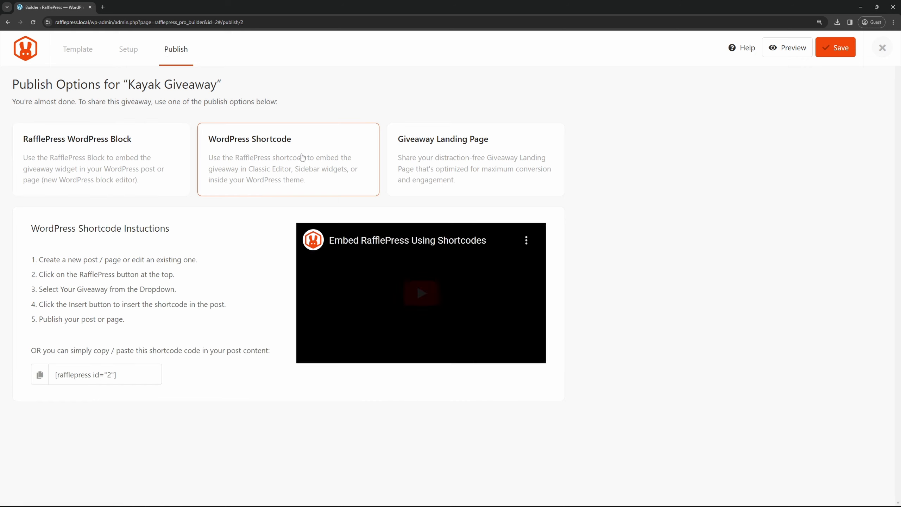
click(455, 177)
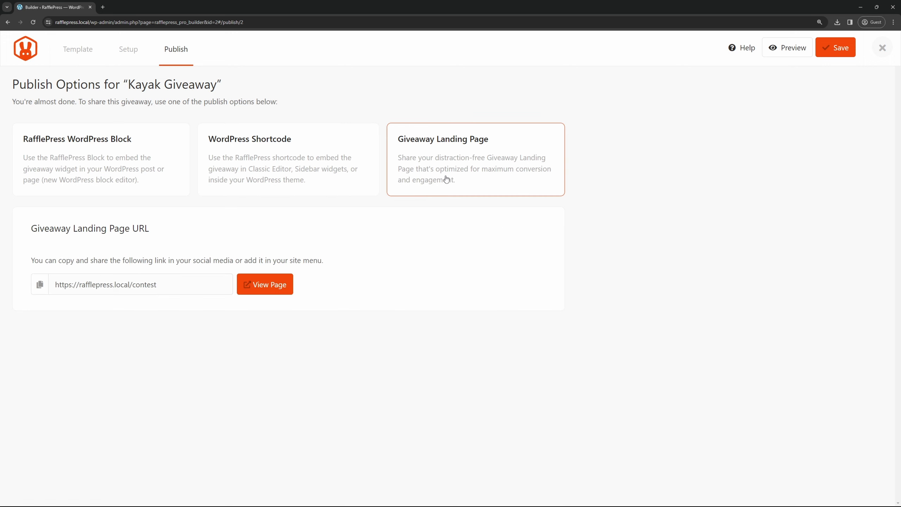
Step: View the published giveaway landing page from start to end and close it
click(277, 287)
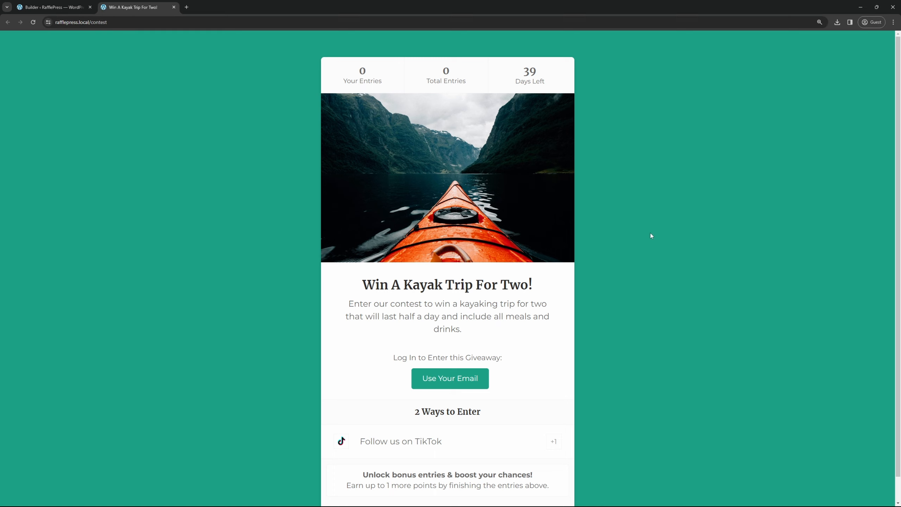
scroll(697, 192, down, 1)
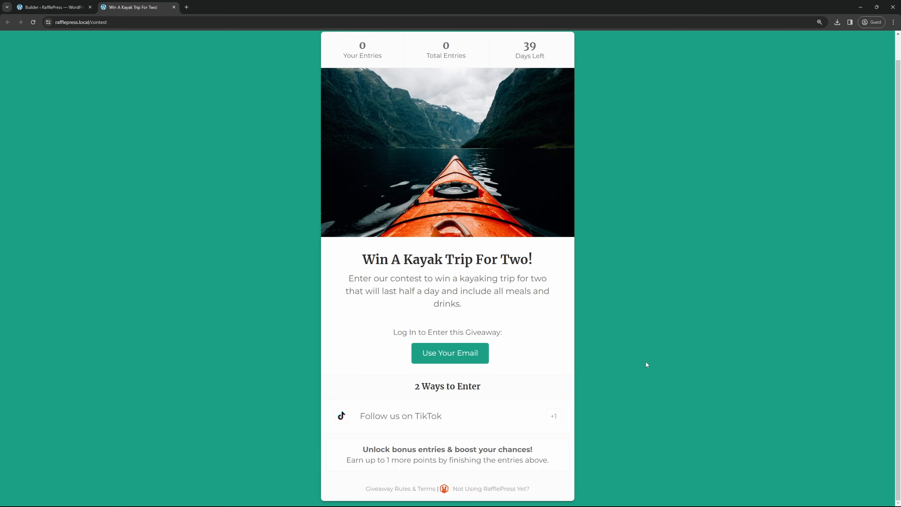
scroll(661, 337, up, 1)
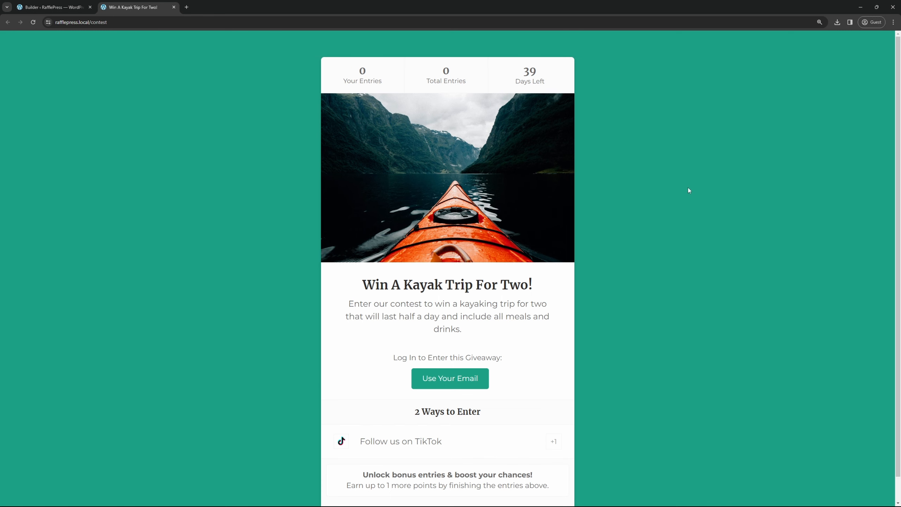
key(ctrl+w)
Step: Compare the WordPress block instructions with the shortcode option, and copy the giveaway's shortcode
click(98, 167)
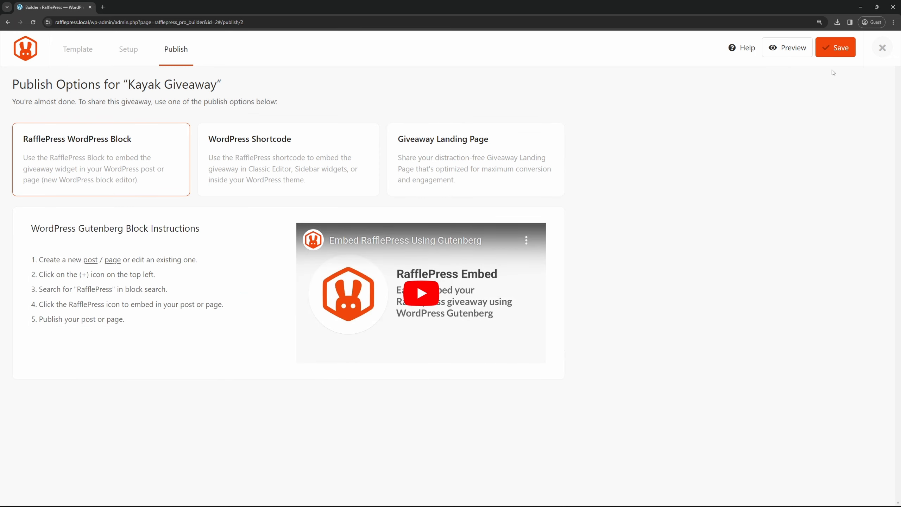
click(263, 155)
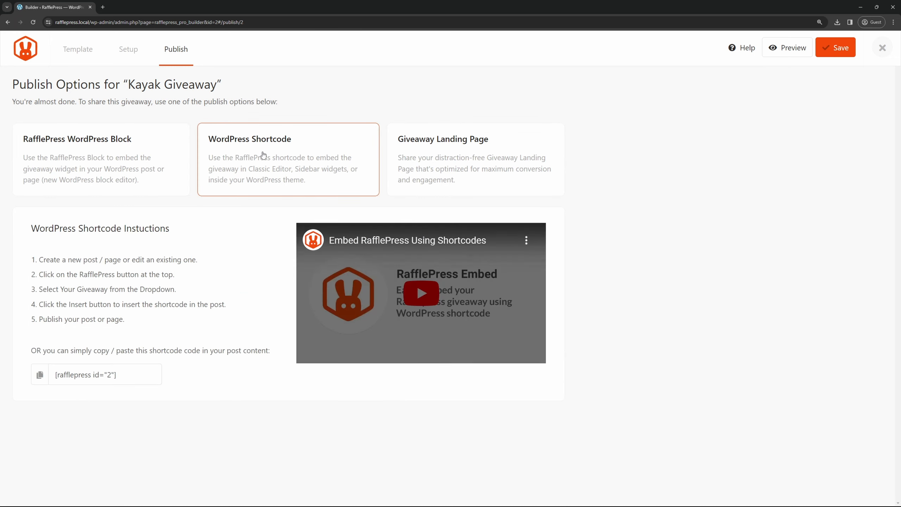
click(40, 376)
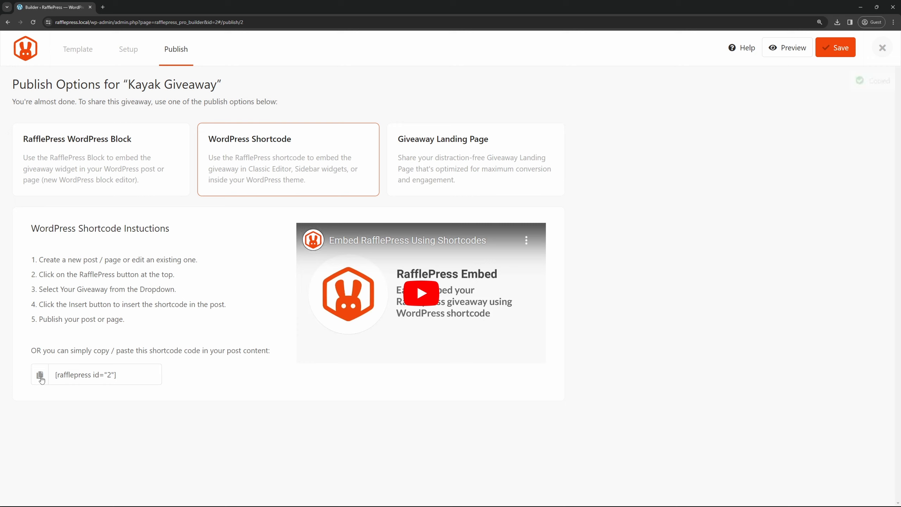
click(135, 377)
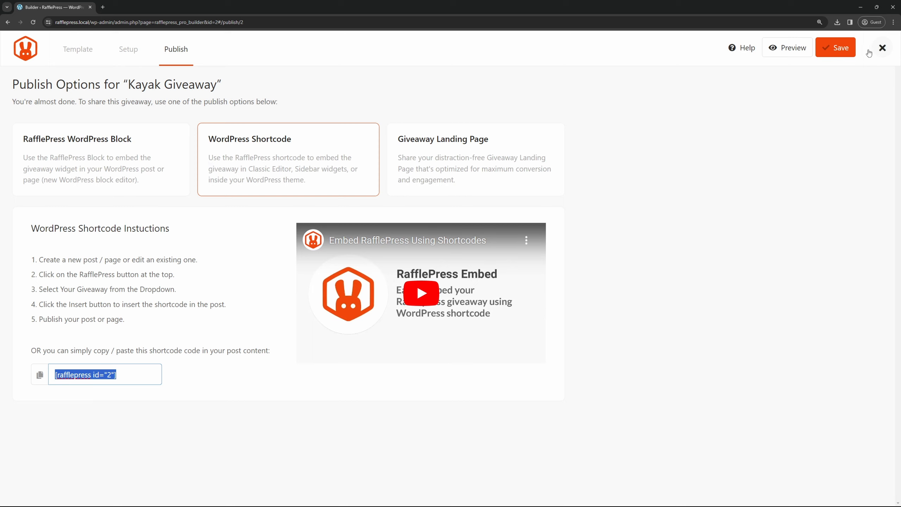
Step: Save the Kayak Giveaway and exit the builder to the giveaways overview
click(846, 47)
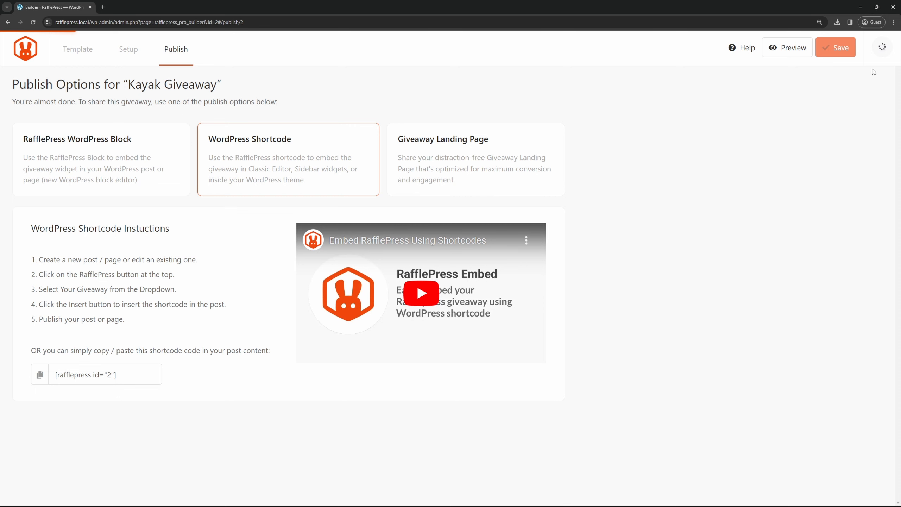
click(882, 47)
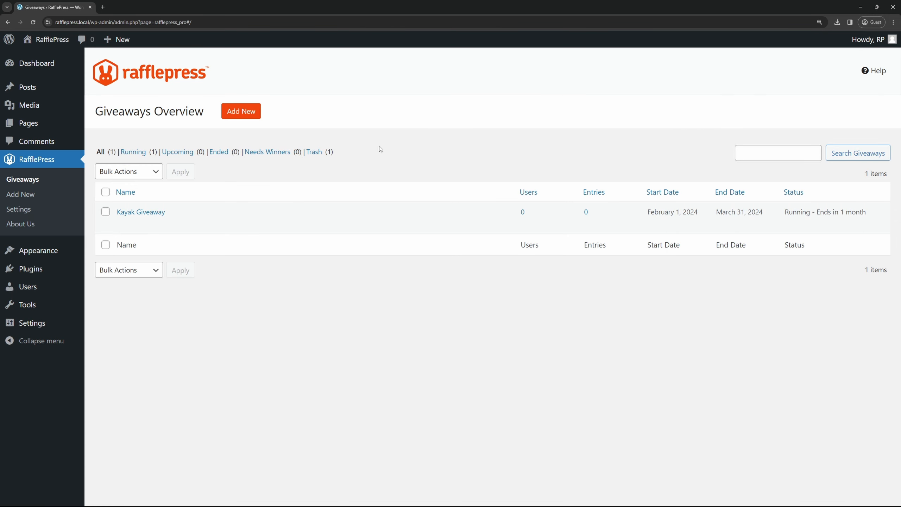
Step: Create a new WordPress page titled "My Contest"
mouse_move(32, 123)
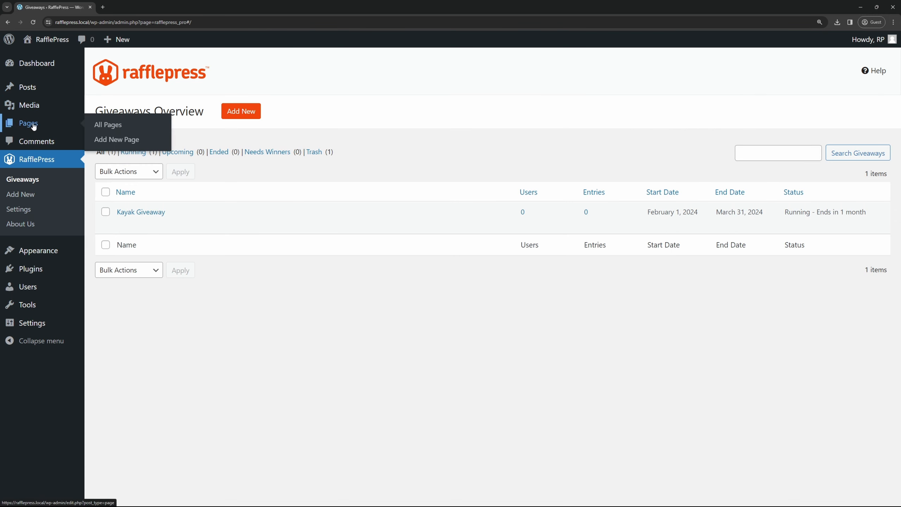
click(111, 124)
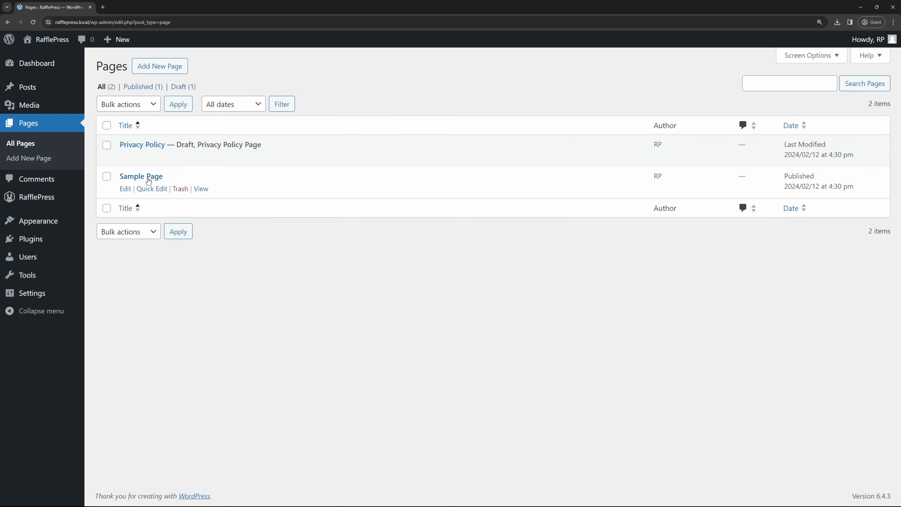
click(167, 70)
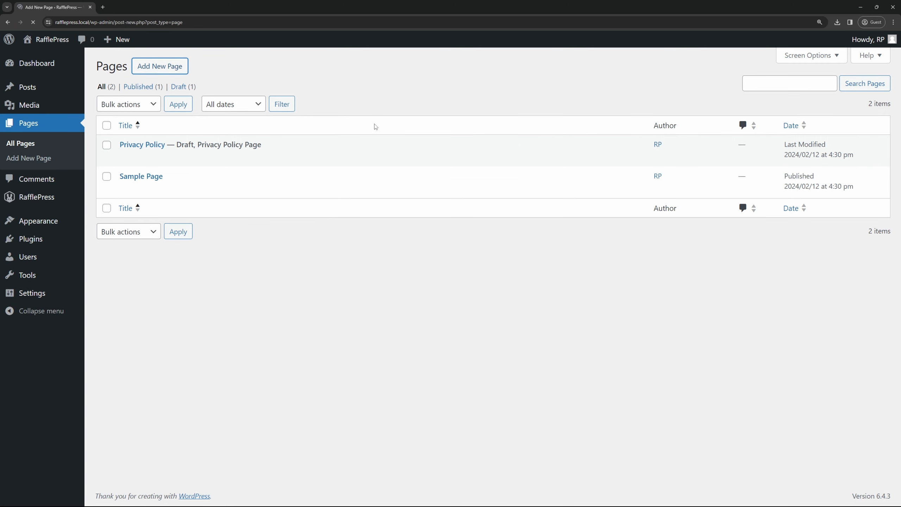
text(My Contest)
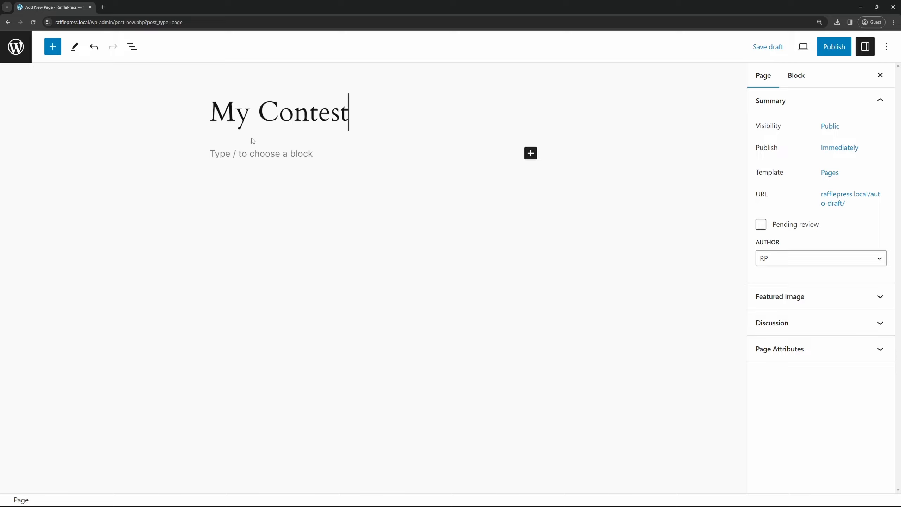
Step: Insert a RafflePress block below the title, set it to display the Kayak Giveaway, and publish the page
click(296, 157)
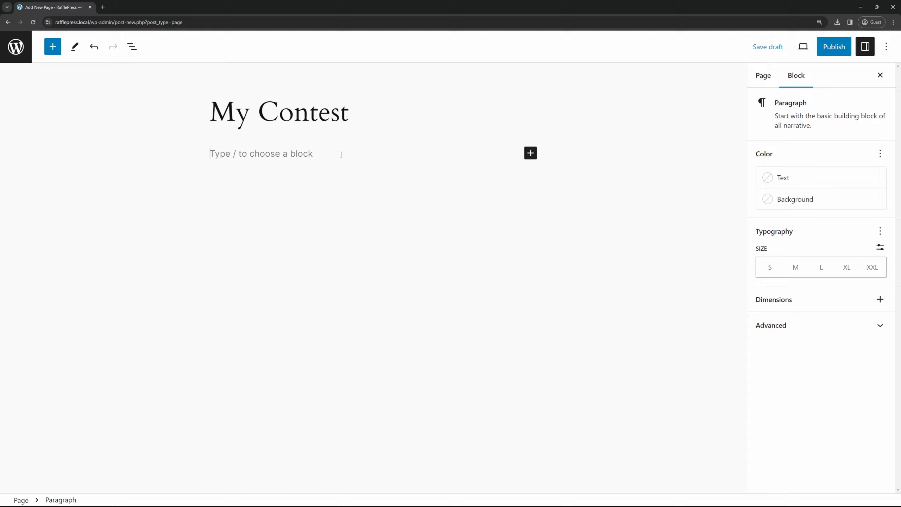
text(/)
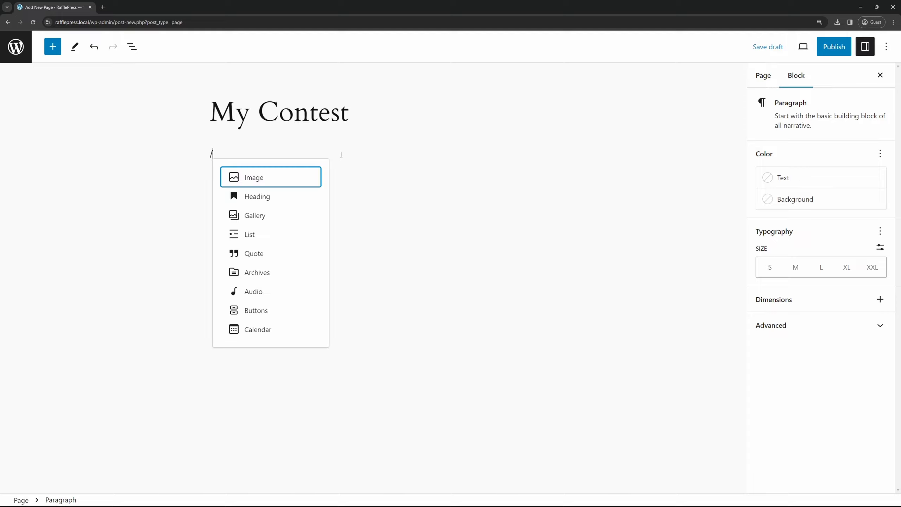
text(raffle)
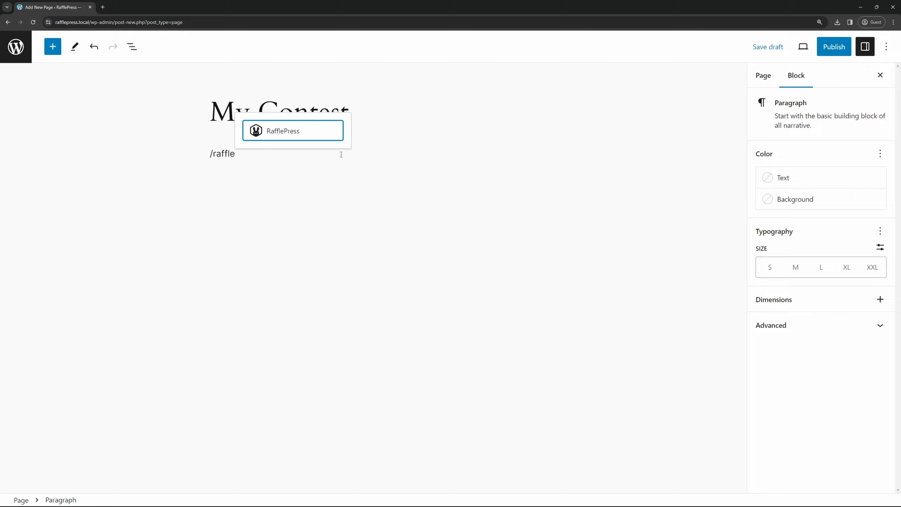
click(293, 137)
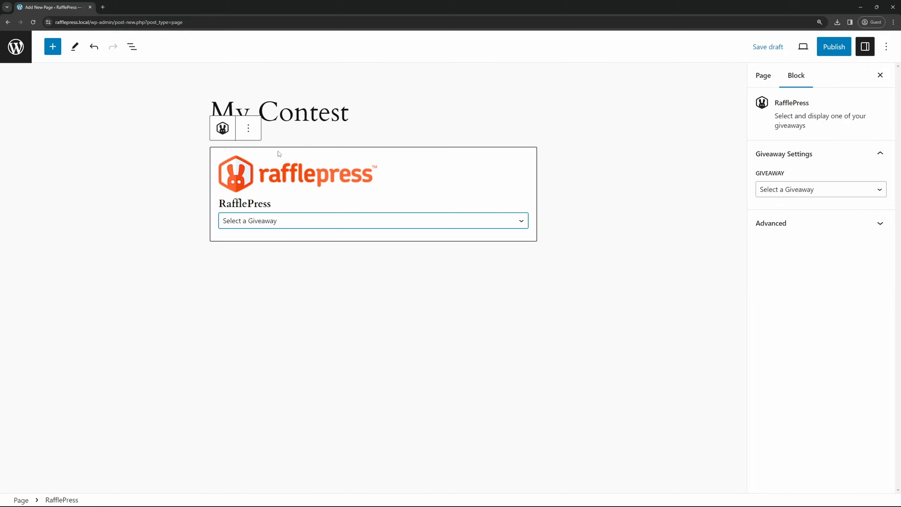
click(275, 224)
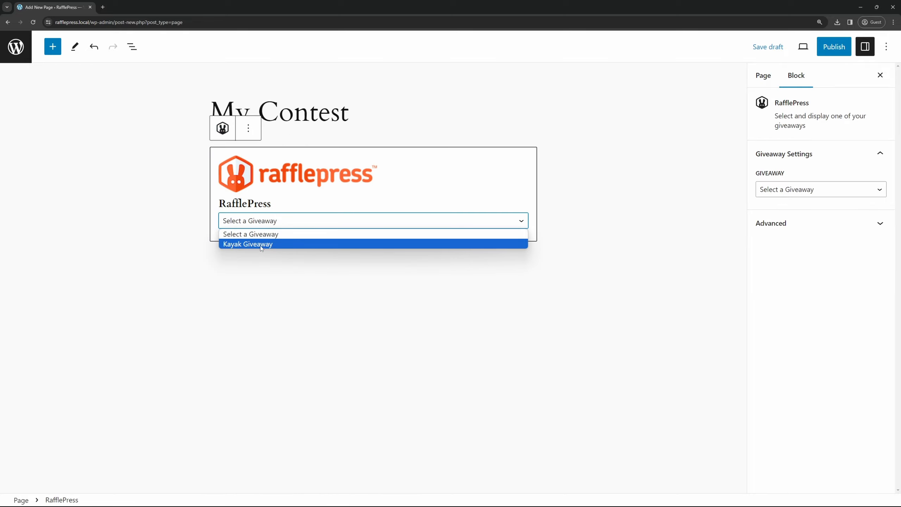
click(280, 244)
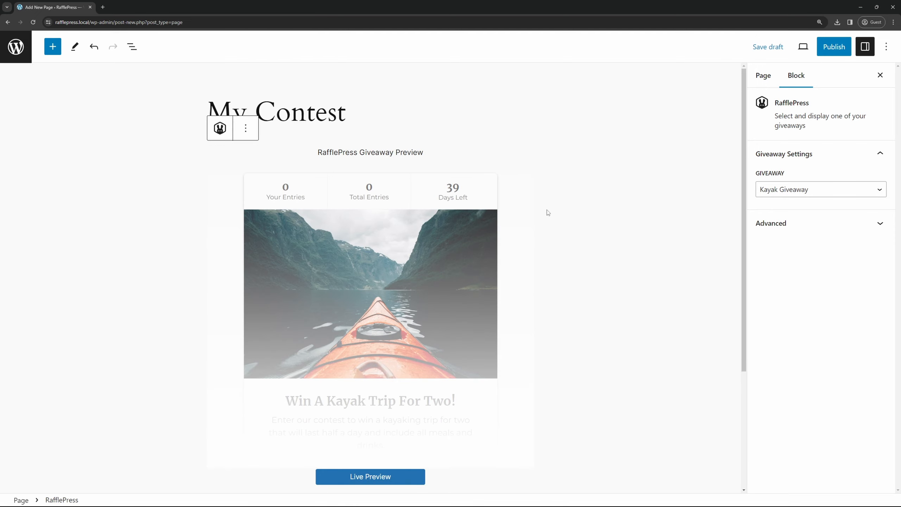
click(833, 46)
click(804, 53)
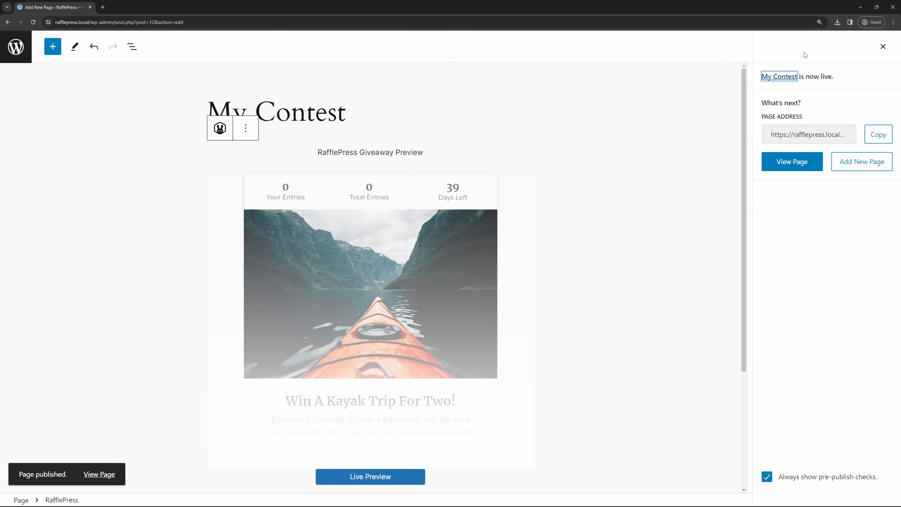
Step: View the live My Contest page, check the embedded giveaway from start to end, and close it
click(98, 475)
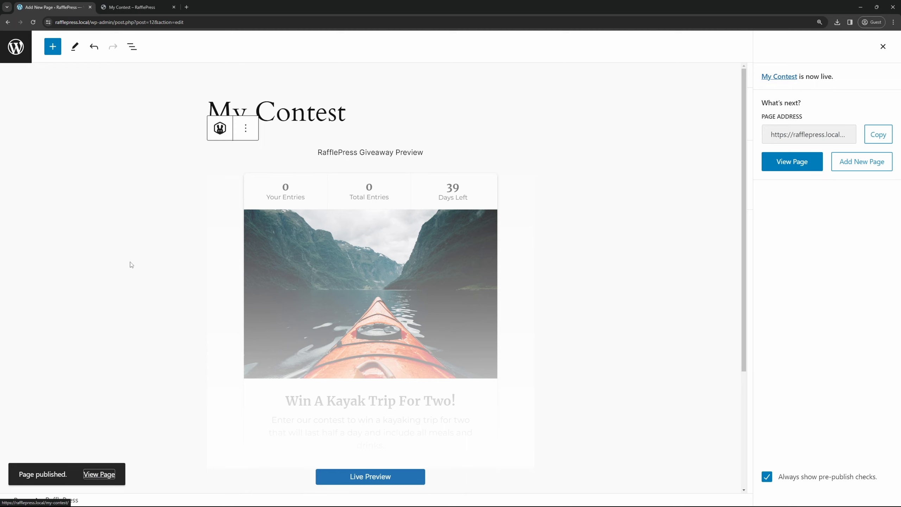
click(131, 8)
scroll(715, 249, down, 4)
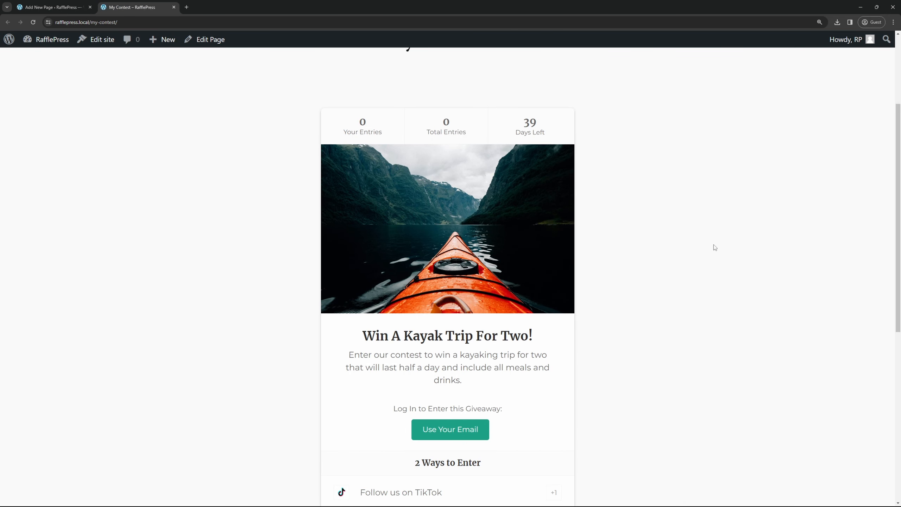
scroll(674, 252, up, 4)
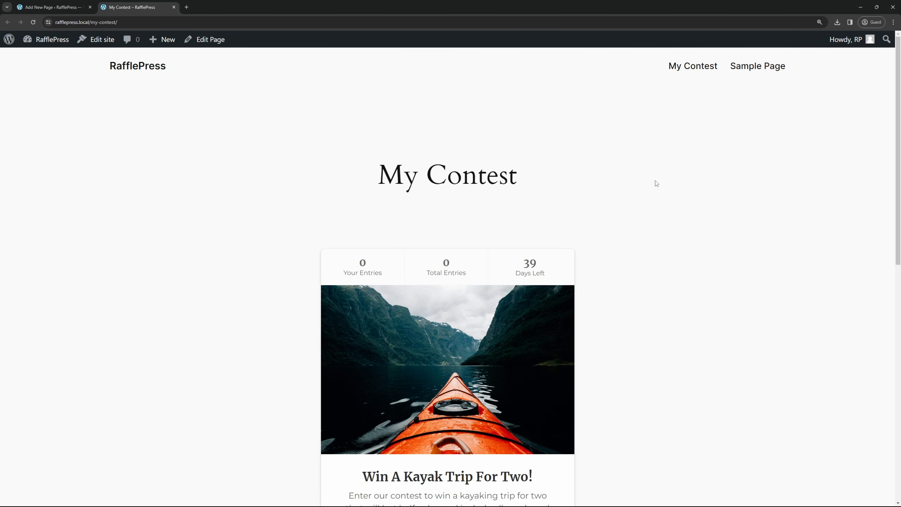
scroll(683, 225, down, 3)
scroll(692, 213, down, 7)
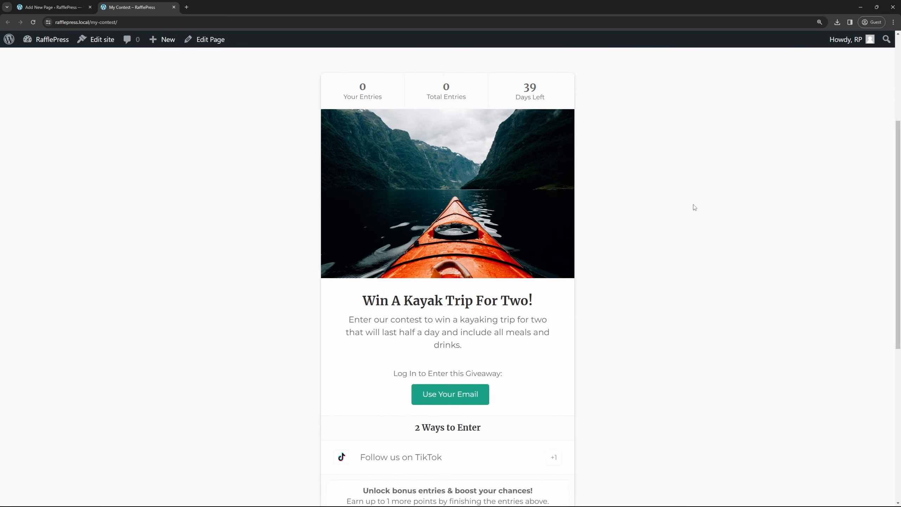
scroll(694, 234, up, 5)
scroll(693, 237, up, 5)
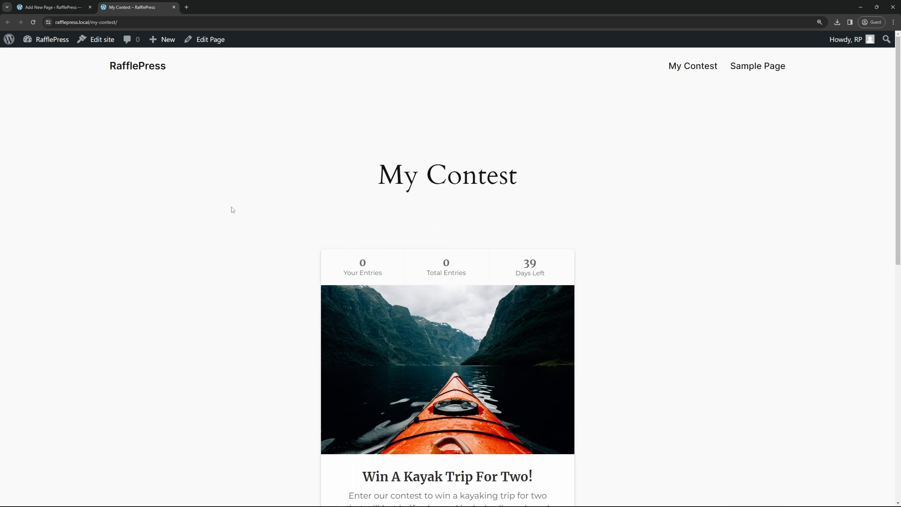
click(173, 7)
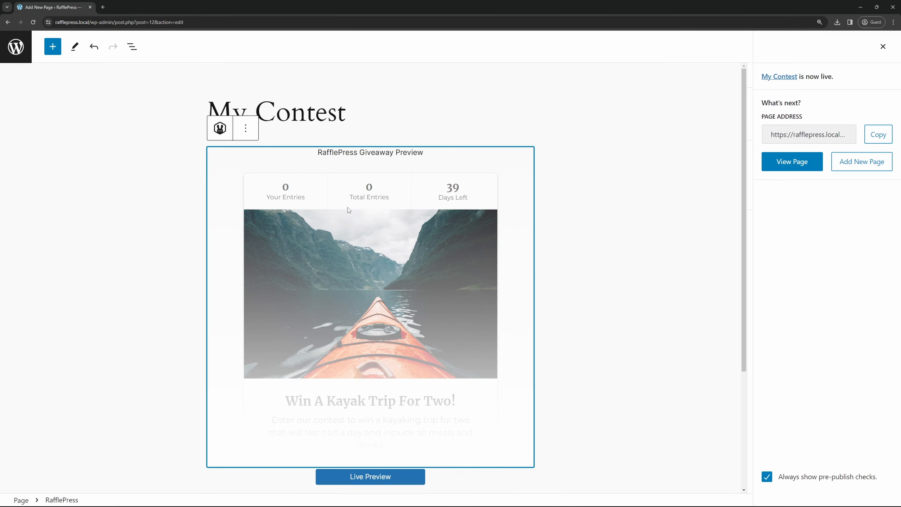
Step: Replace the RafflePress block with a Shortcode block containing [rafflepress id="2"] and update the page
key(Delete)
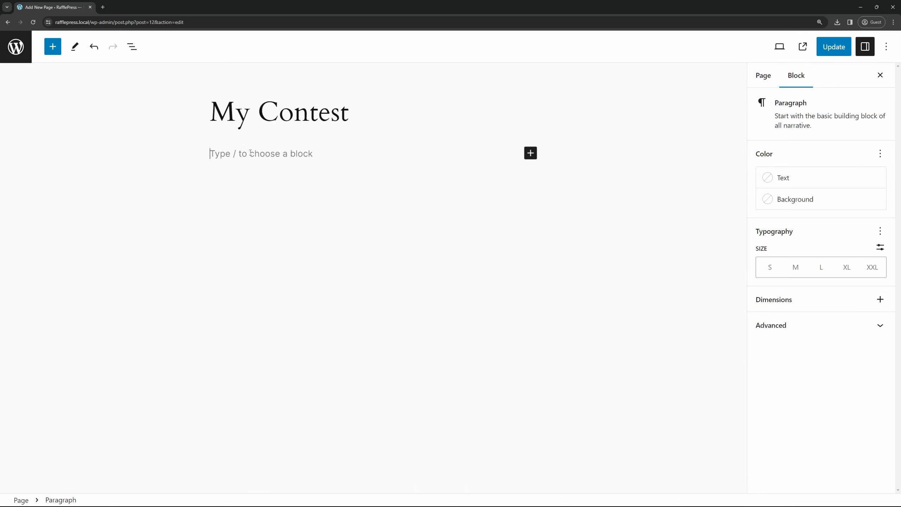
text(/short)
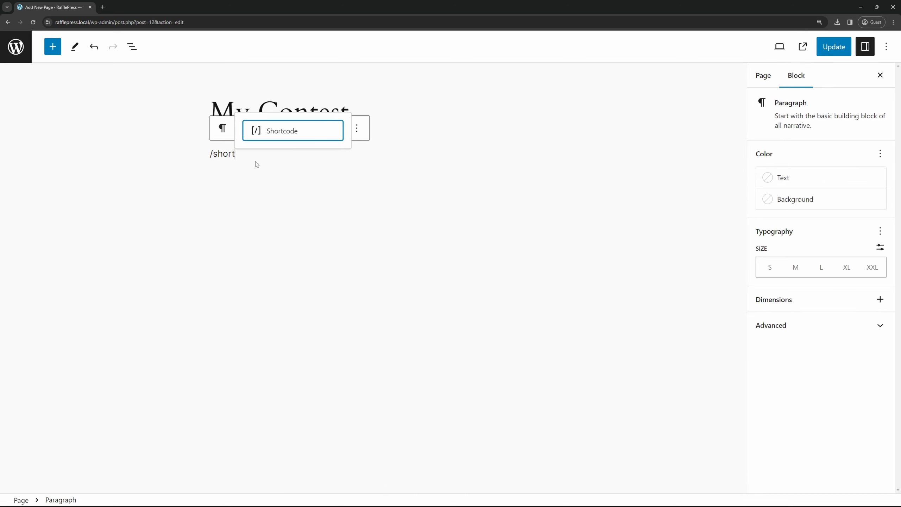
click(290, 133)
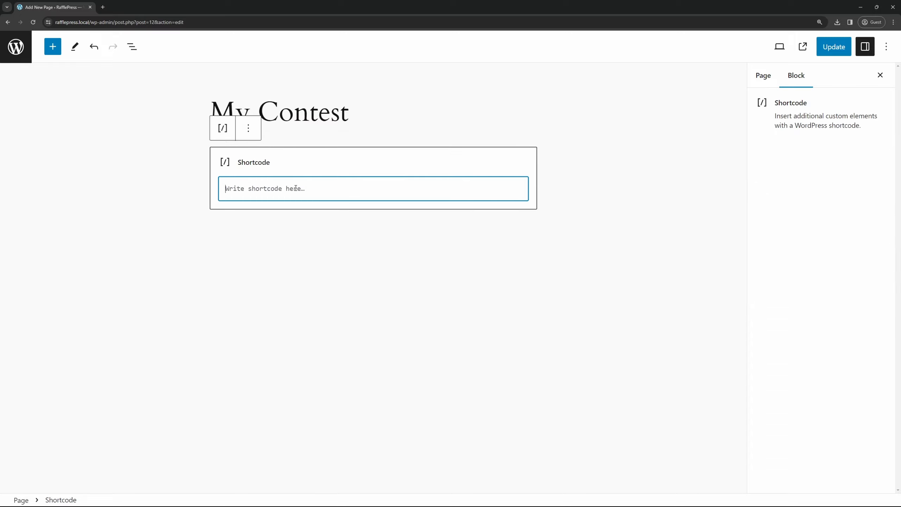
text([rafflepress id="2"])
click(597, 187)
click(829, 49)
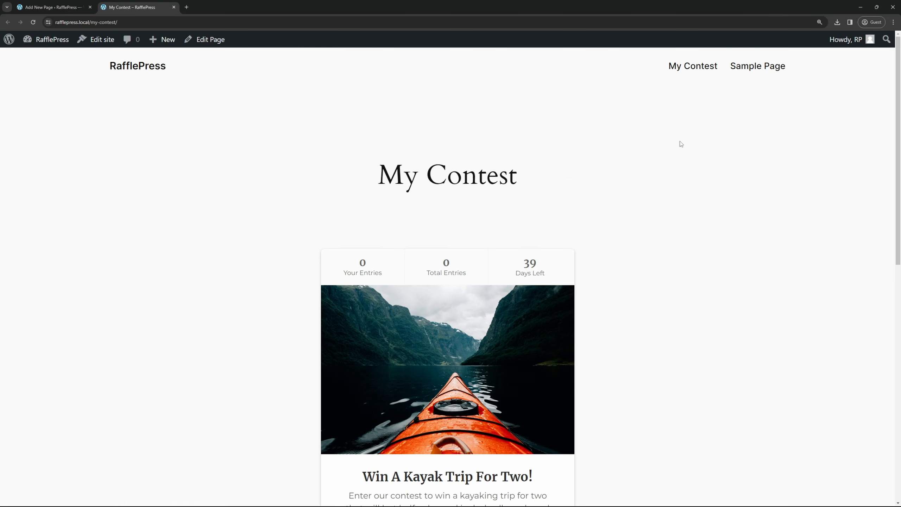
Step: Check the giveaway embedded by shortcode throughout the live My Contest page
scroll(679, 142, down, 10)
scroll(667, 185, up, 3)
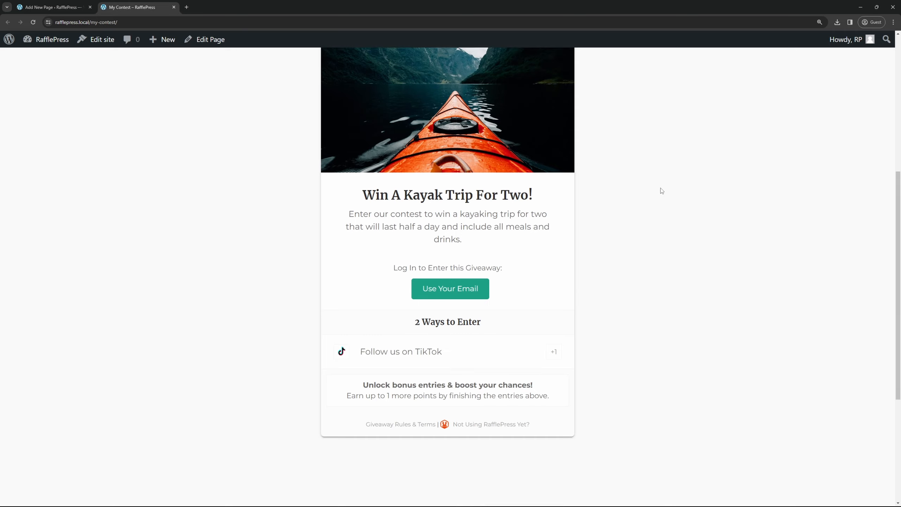
scroll(660, 195, up, 6)
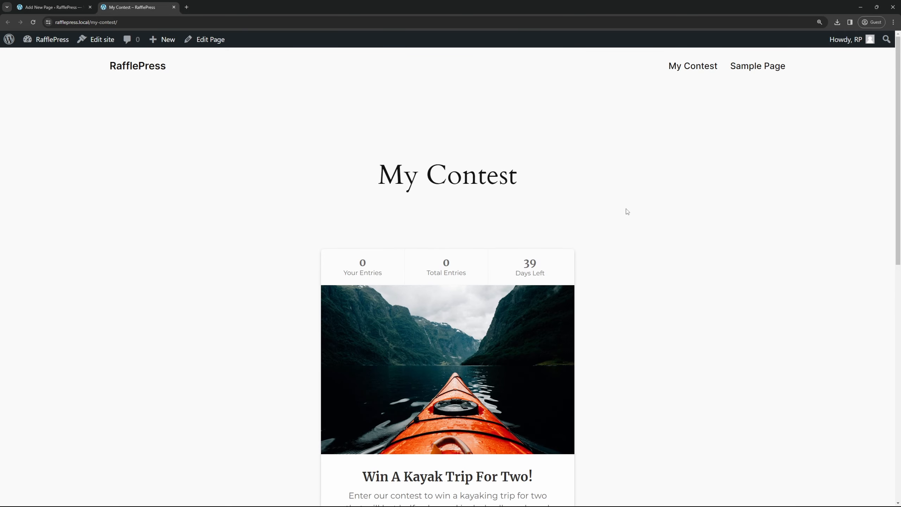